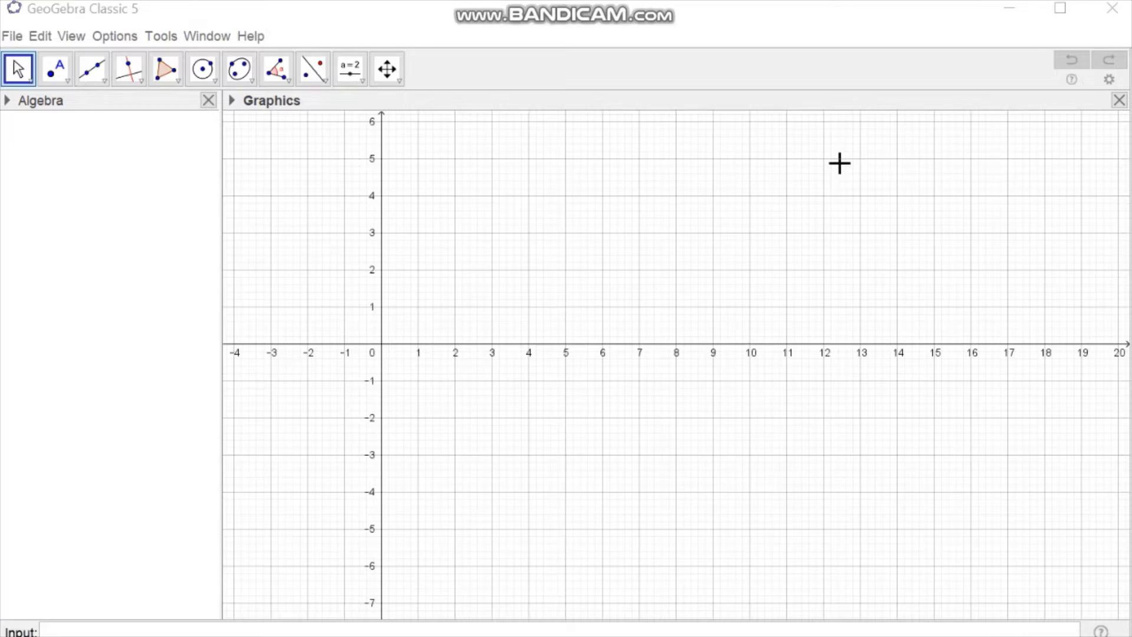
Step: Draw polygon t1 with vertices A(2.5, 3.6), B(8, 0.84) and C(1.68, −1.28)
{"action": "left_click", "coordinate": [163, 71]}
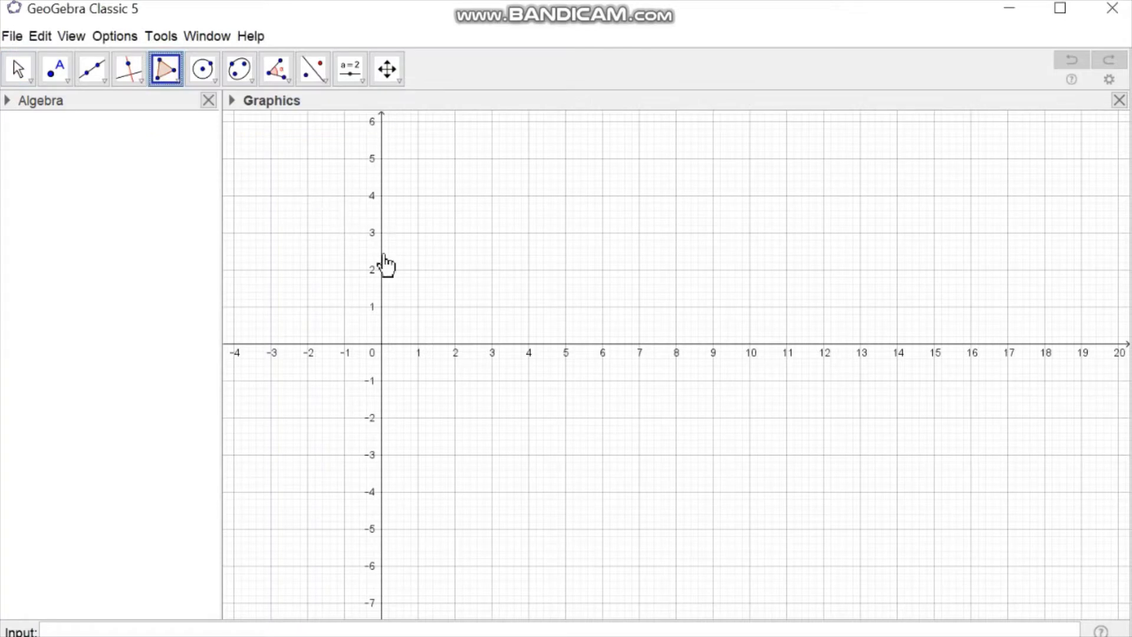
{"action": "left_click", "coordinate": [474, 210]}
{"action": "left_click", "coordinate": [677, 312]}
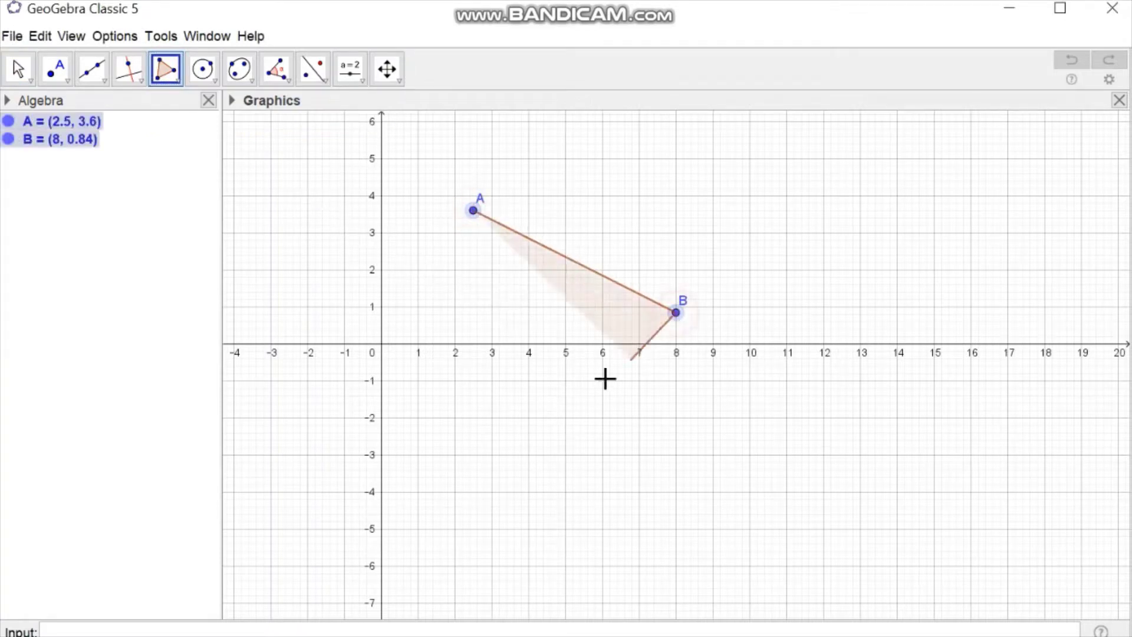
{"action": "left_click", "coordinate": [443, 391]}
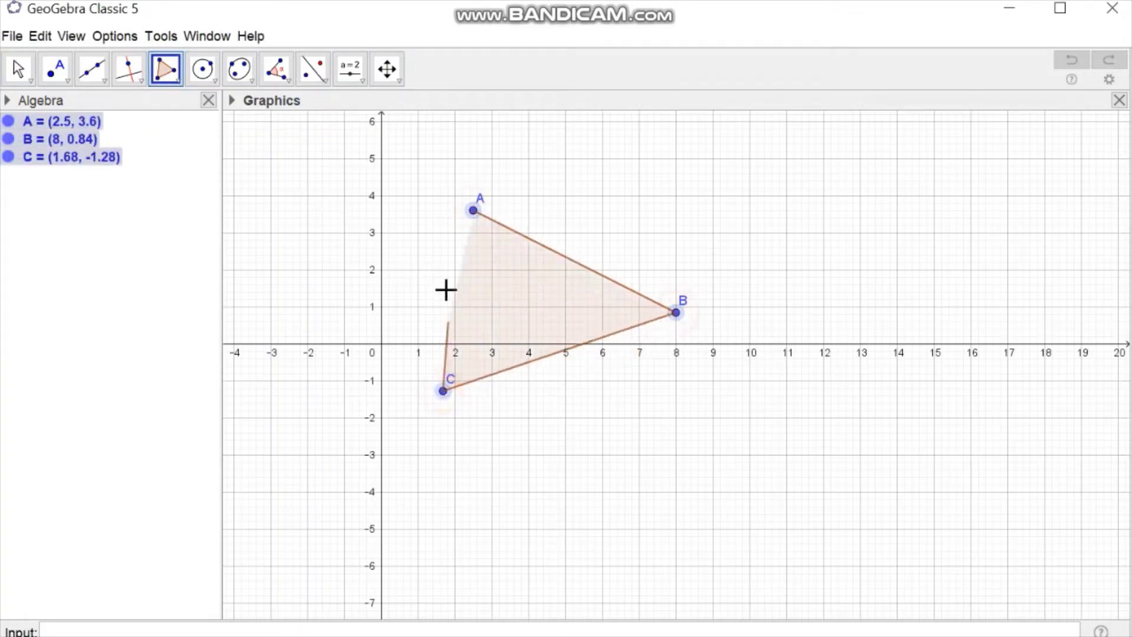
{"action": "left_click", "coordinate": [473, 213]}
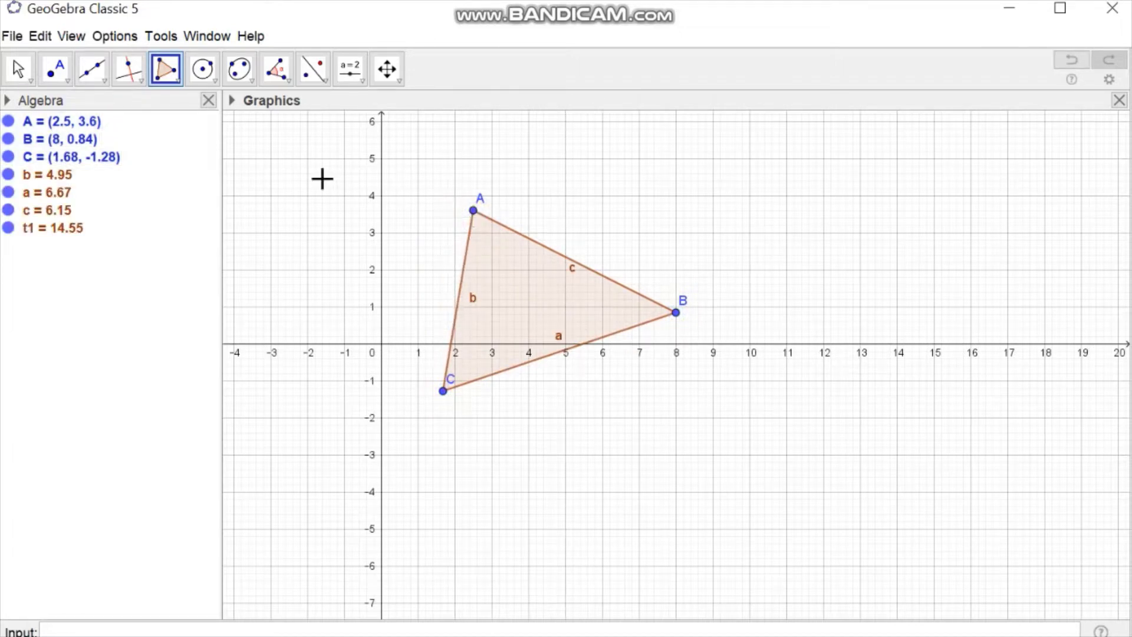
Step: Construct midpoint D(2.09, 1.16) of side AC and midpoint E(5.25, 2.22) of side AB
{"action": "left_click", "coordinate": [70, 79]}
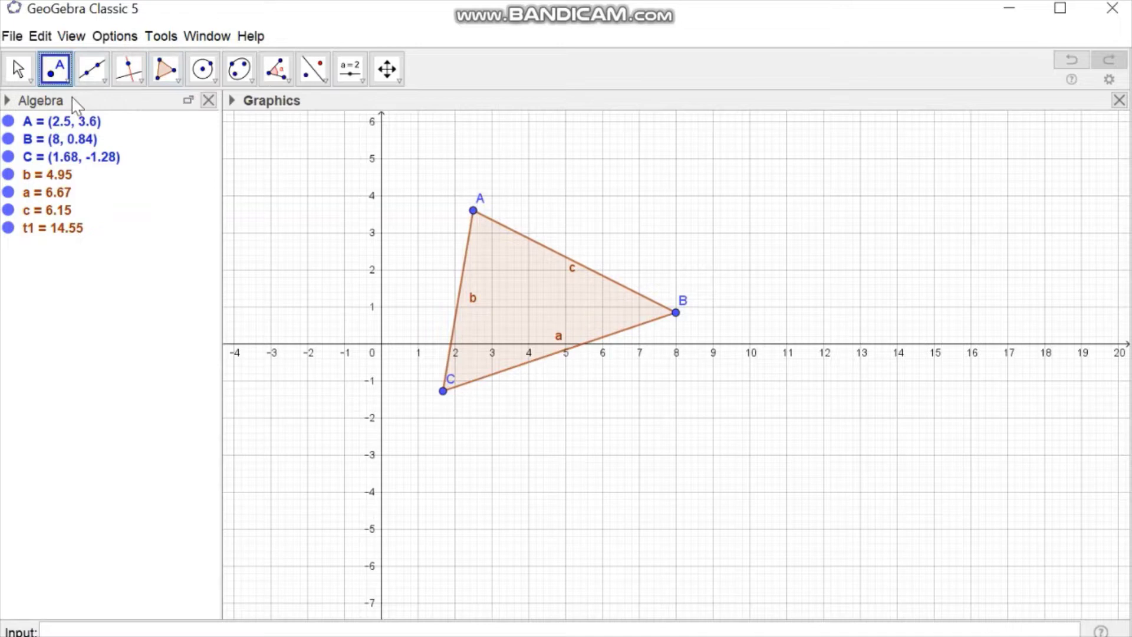
{"action": "left_click", "coordinate": [67, 80]}
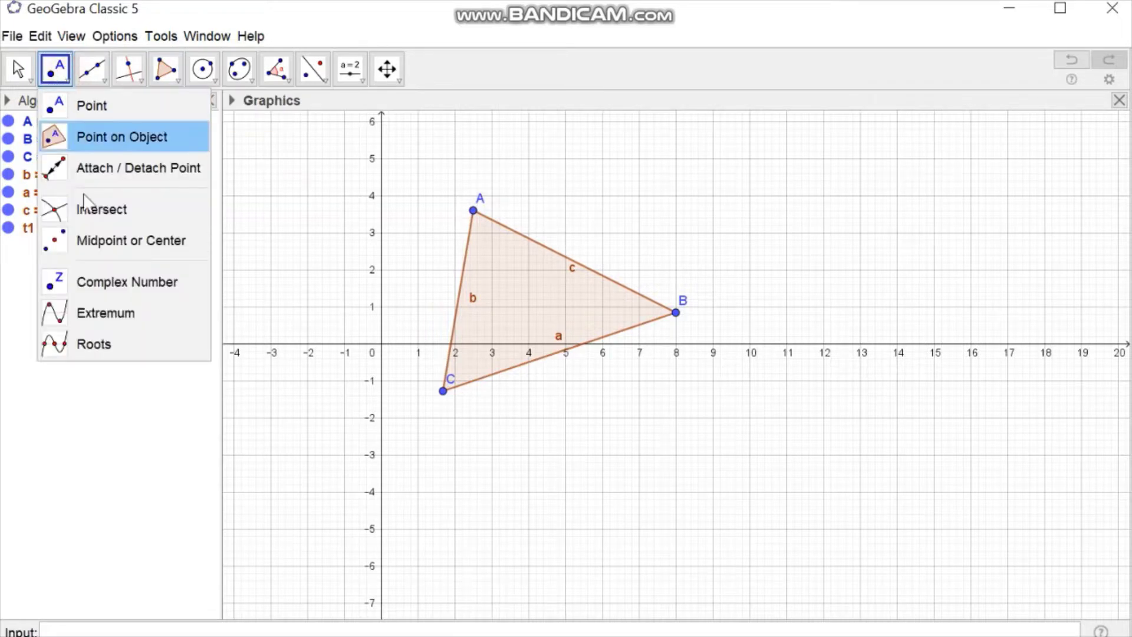
{"action": "left_click", "coordinate": [98, 251]}
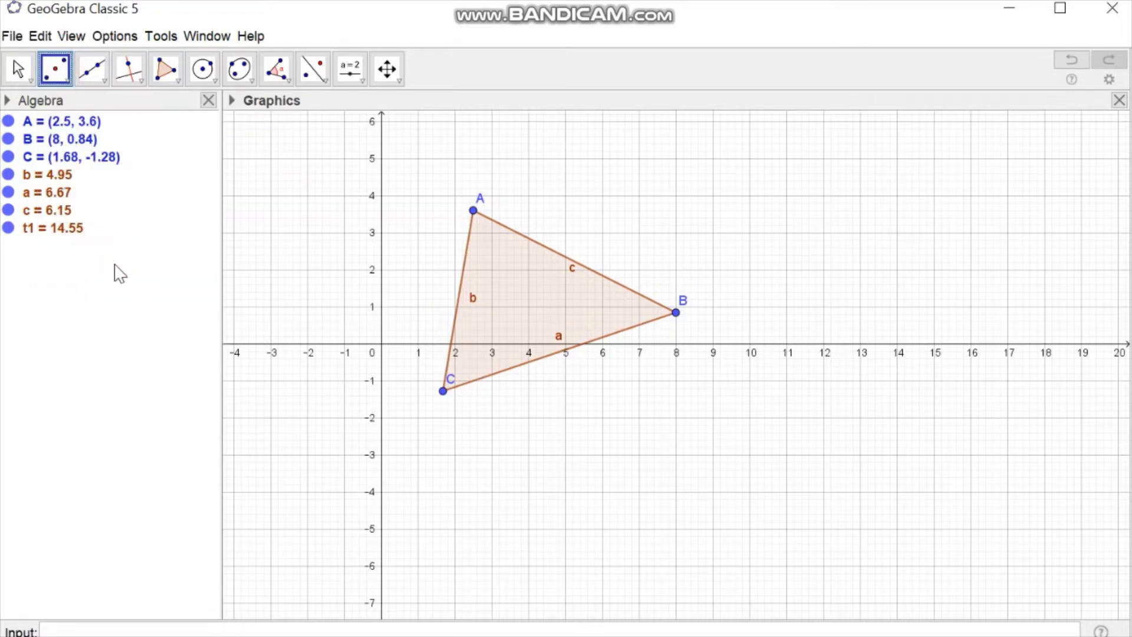
{"action": "left_click", "coordinate": [469, 213]}
{"action": "left_click", "coordinate": [444, 393]}
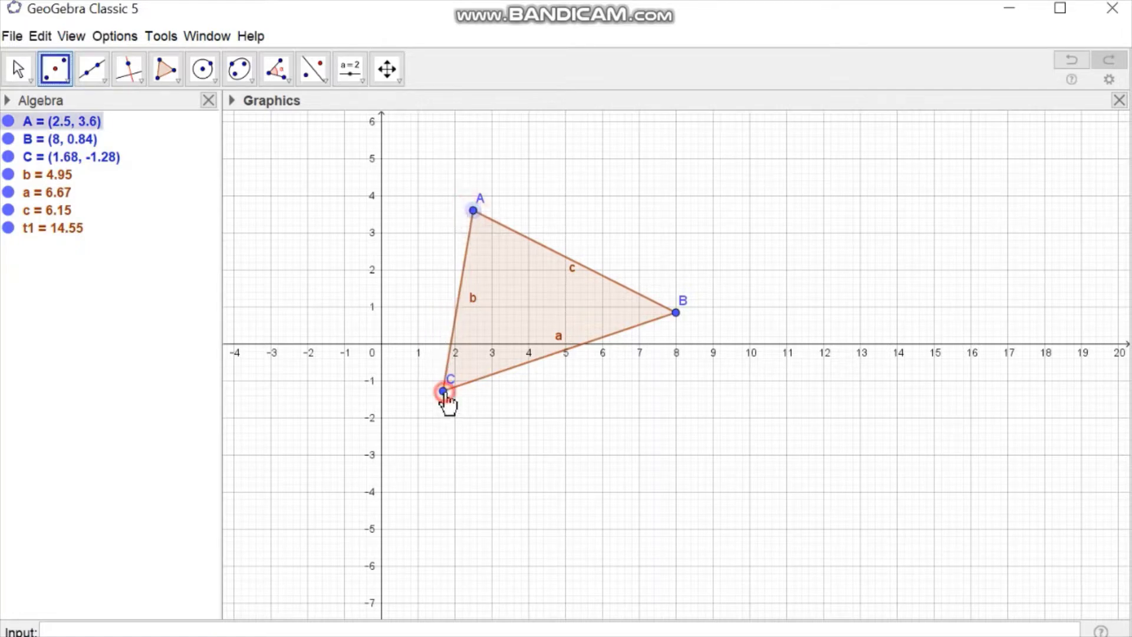
{"action": "left_click", "coordinate": [474, 213]}
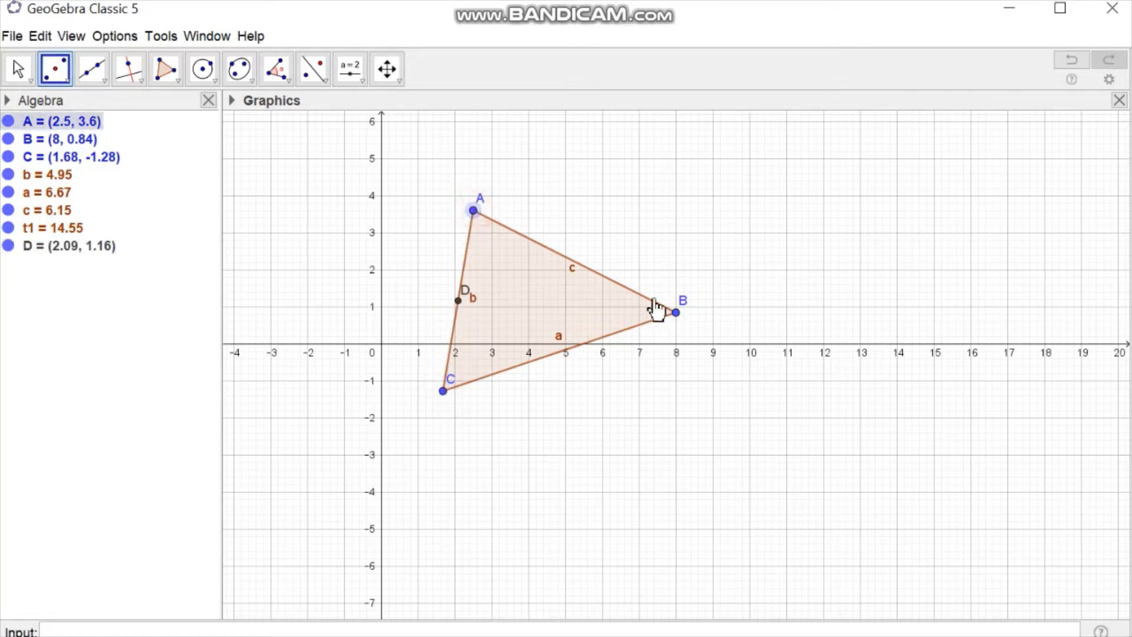
{"action": "left_click", "coordinate": [675, 315]}
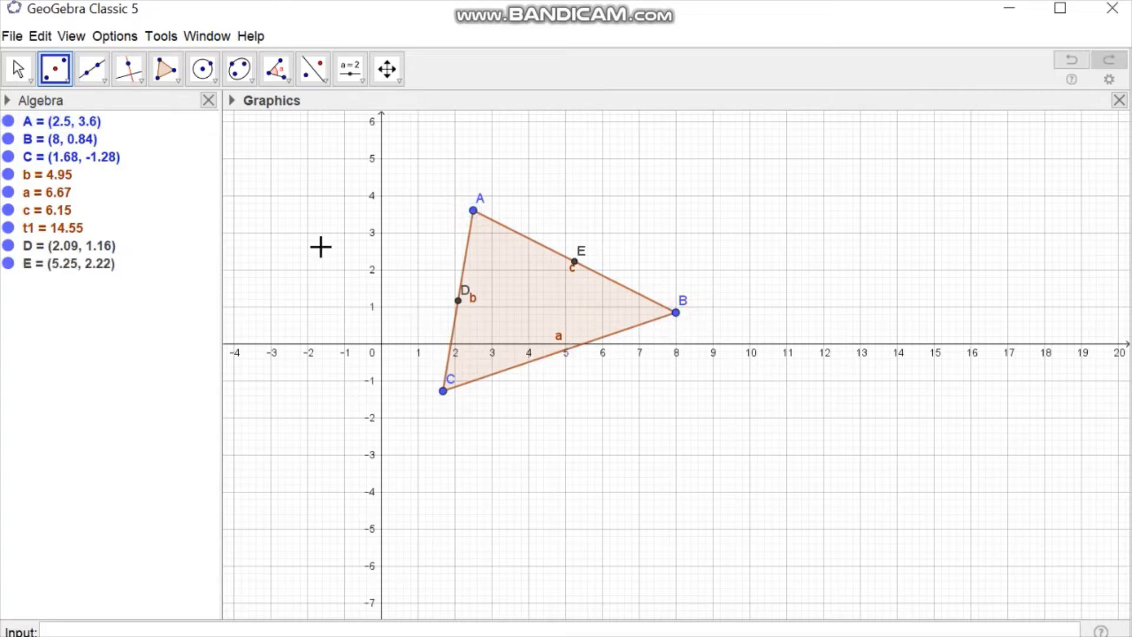
Step: Measure interior angles α = 72.89° at A, β = 45.19° at B and γ = 61.92° at C
{"action": "left_click", "coordinate": [278, 74]}
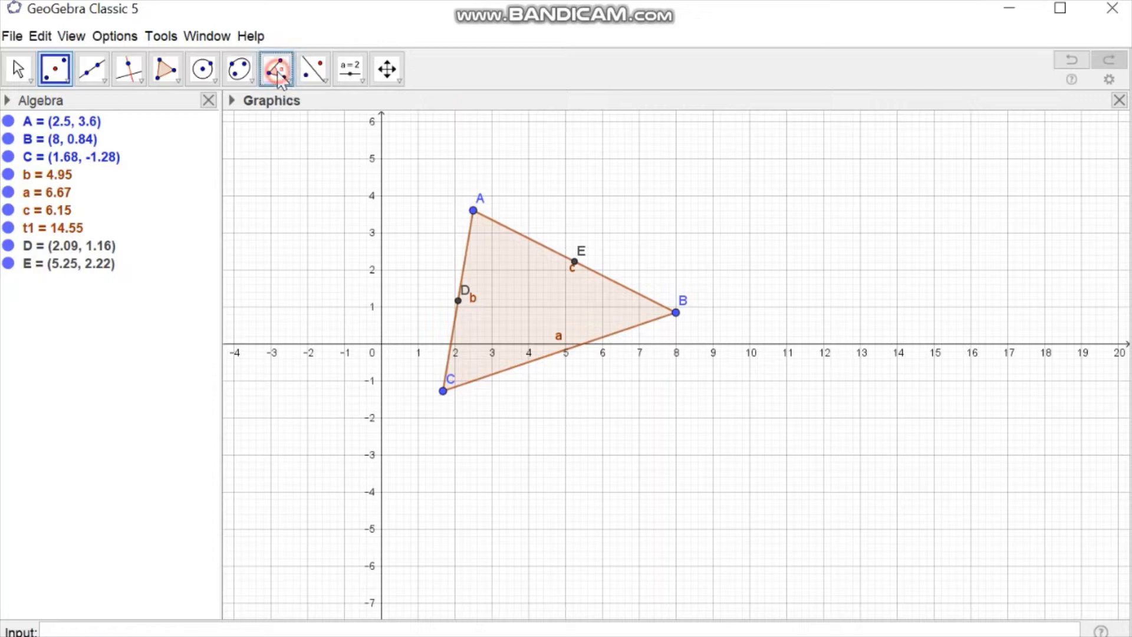
{"action": "left_click", "coordinate": [281, 80]}
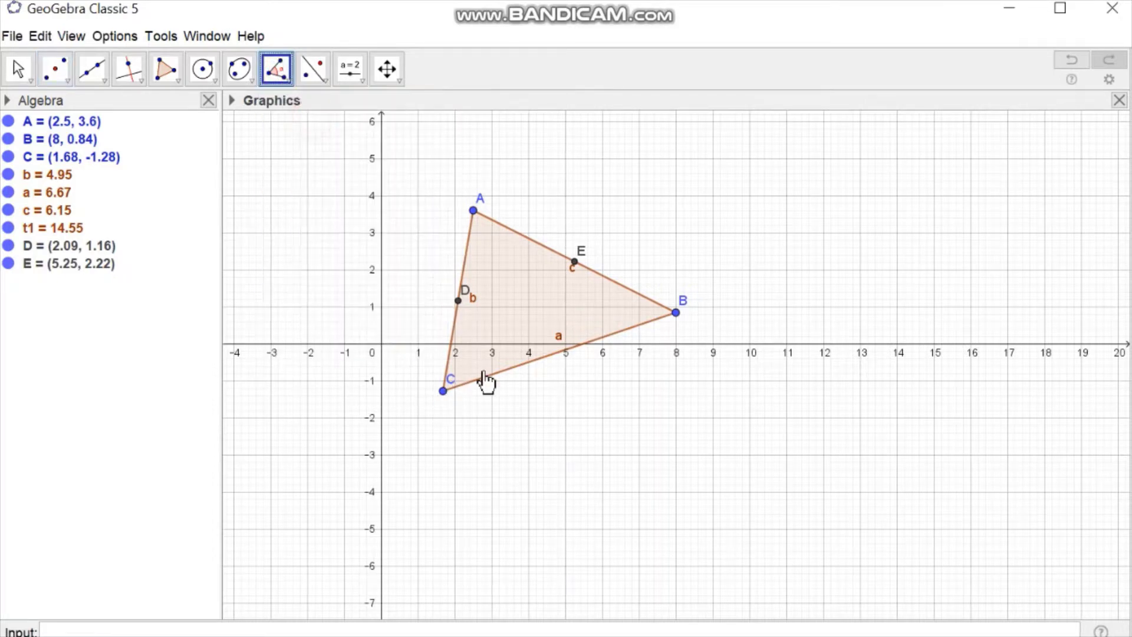
{"action": "left_click", "coordinate": [305, 111]}
{"action": "left_click", "coordinate": [444, 394]}
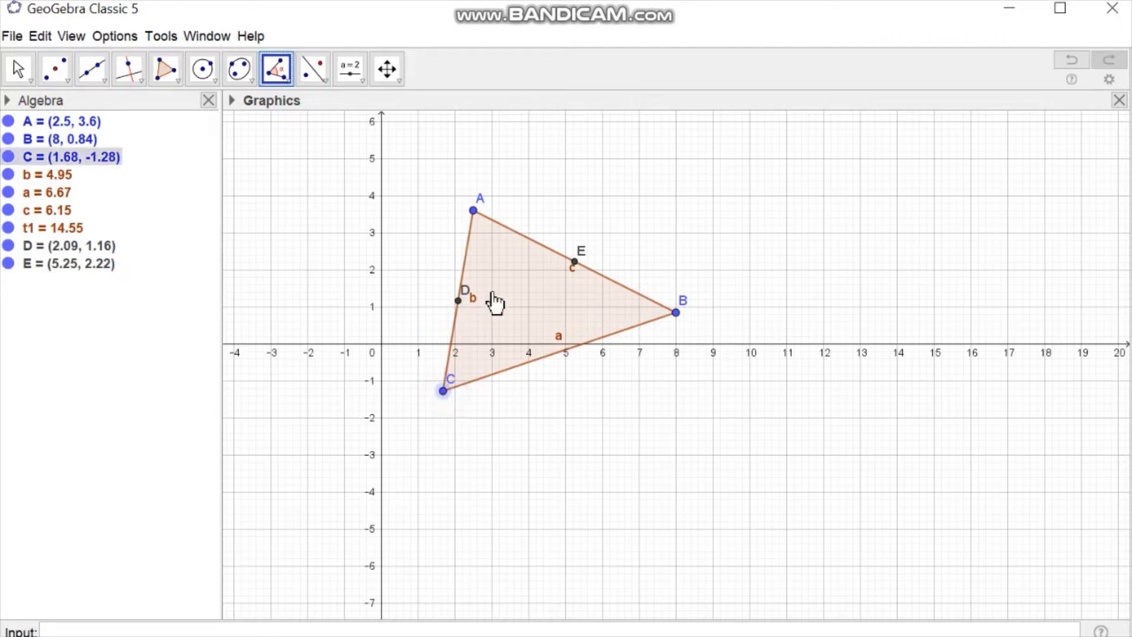
{"action": "left_click", "coordinate": [473, 212]}
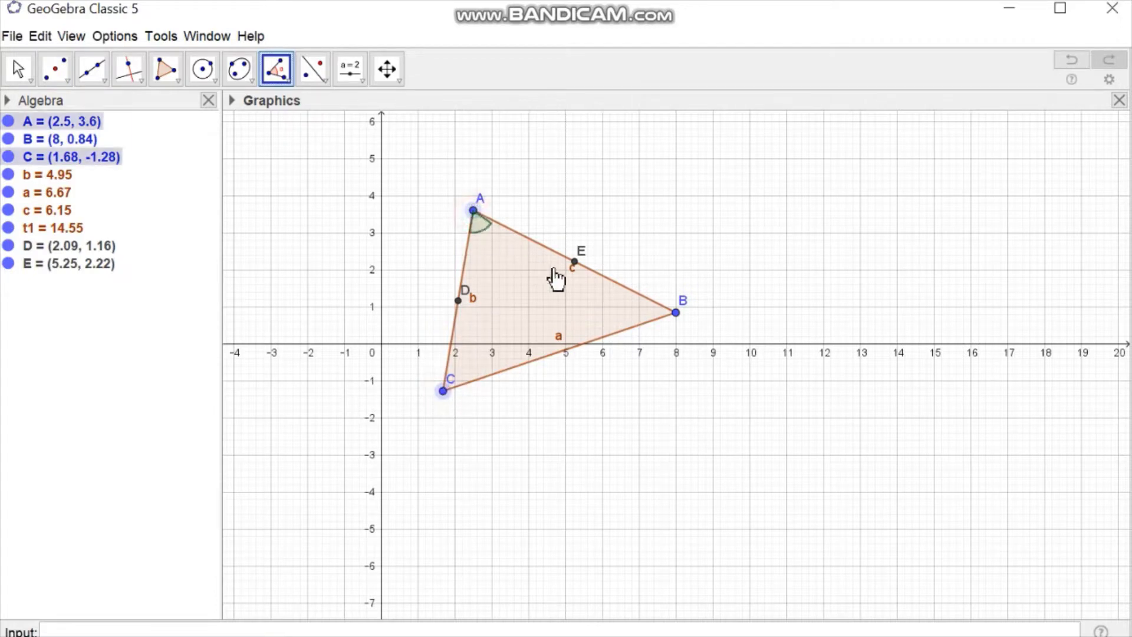
{"action": "left_click", "coordinate": [674, 313]}
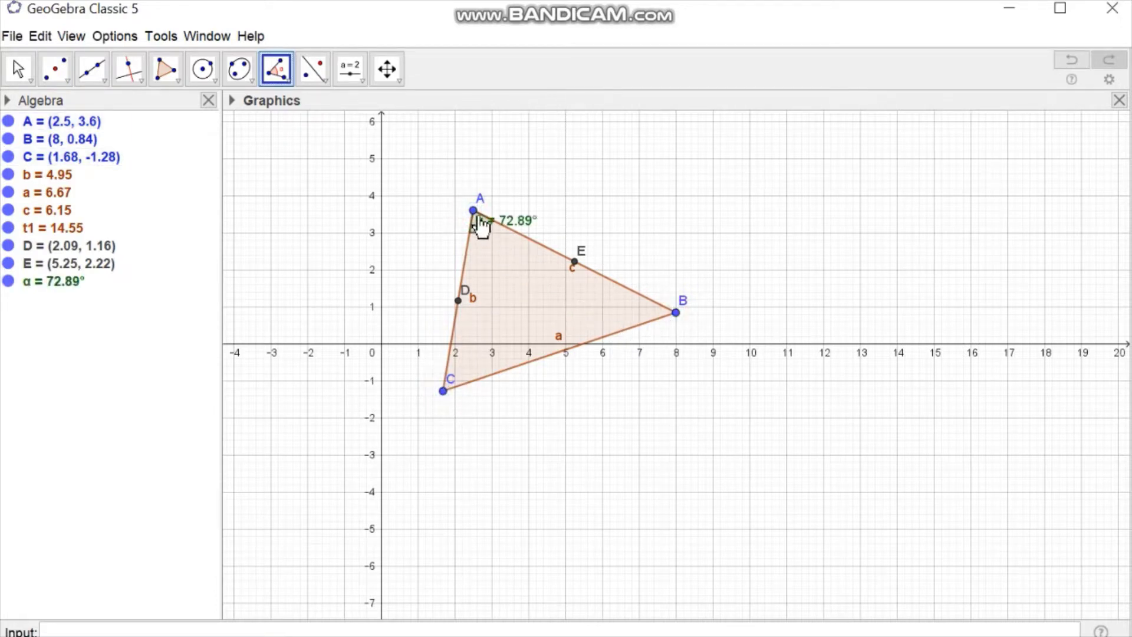
{"action": "left_click", "coordinate": [675, 313]}
{"action": "left_click", "coordinate": [442, 397]}
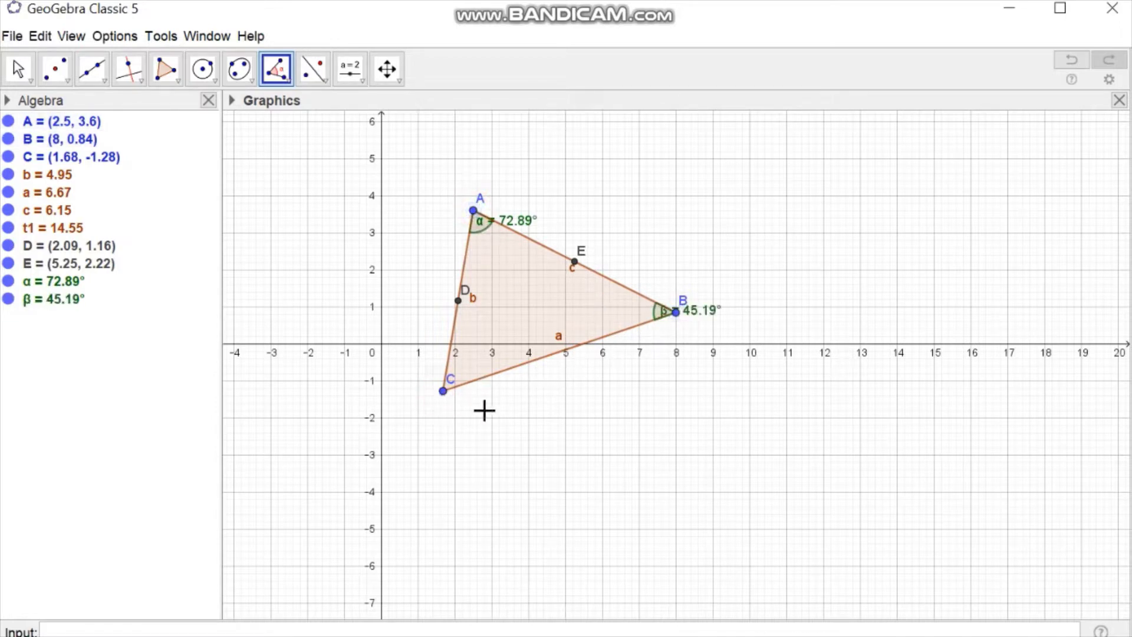
{"action": "left_click", "coordinate": [677, 313]}
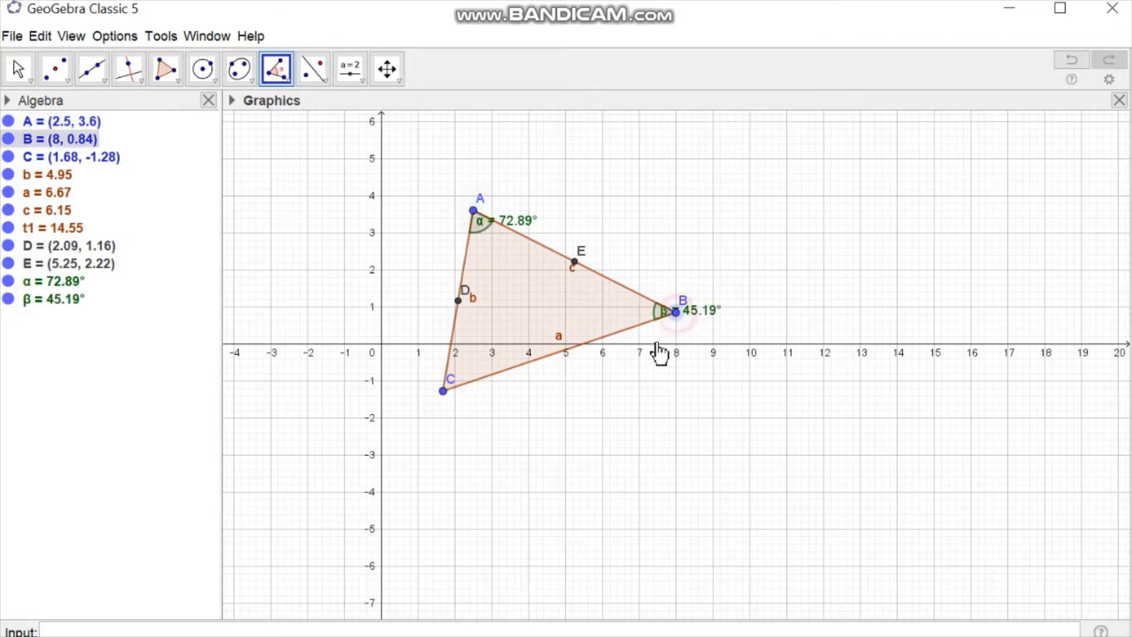
{"action": "left_click", "coordinate": [443, 392]}
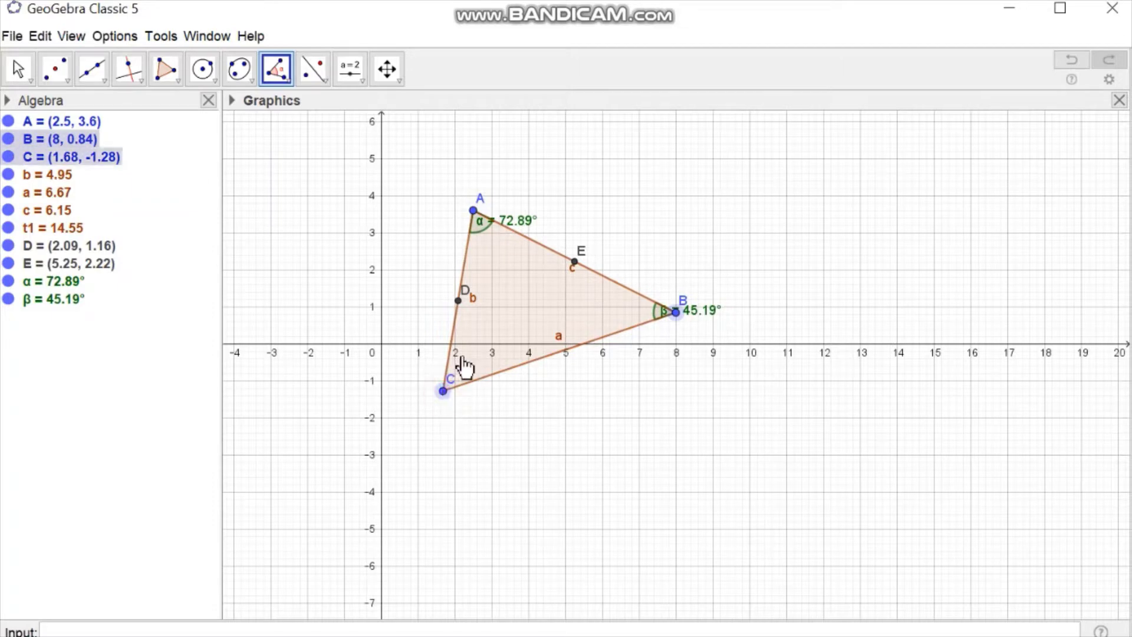
{"action": "left_click", "coordinate": [475, 212]}
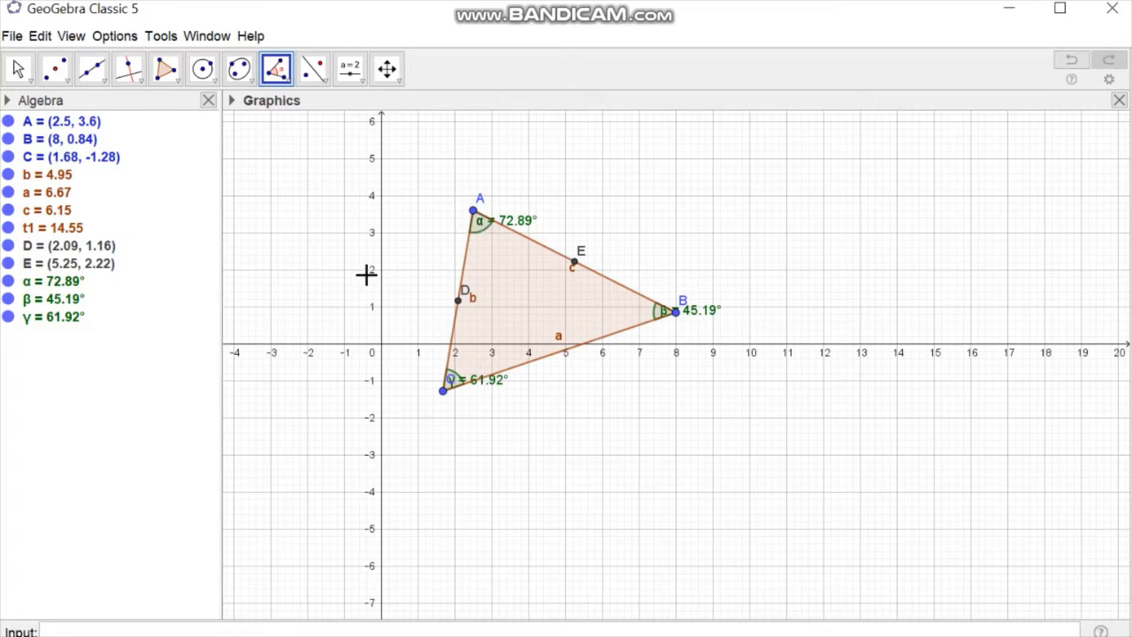
Step: Create angle slider δ ranging 0° to 180° with a 1° increment
{"action": "left_click", "coordinate": [350, 69]}
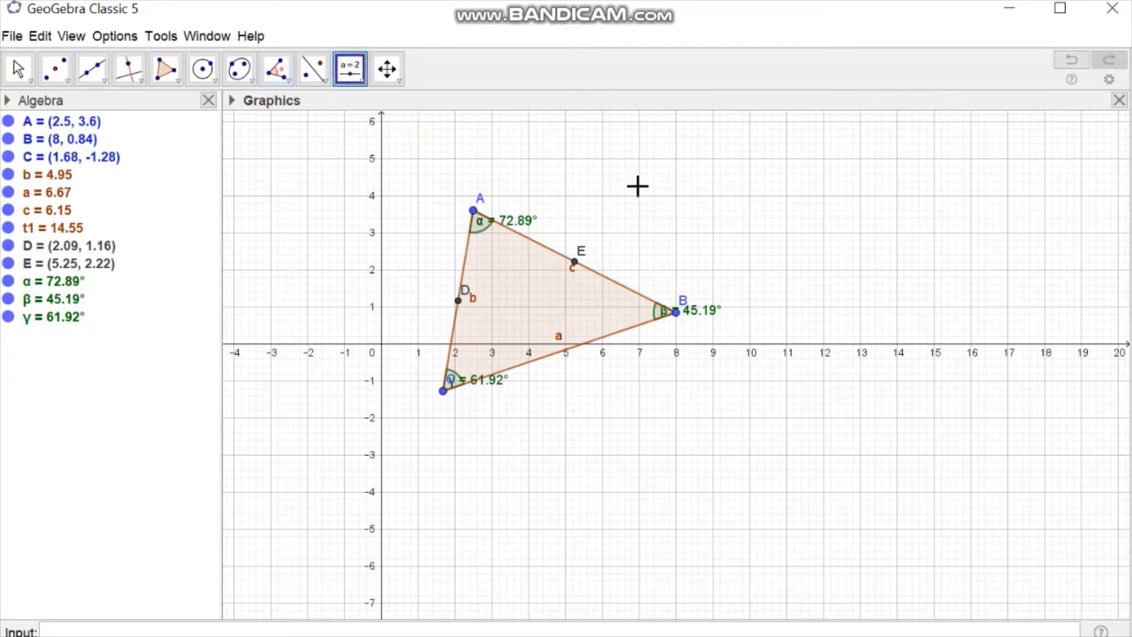
{"action": "left_click", "coordinate": [685, 179]}
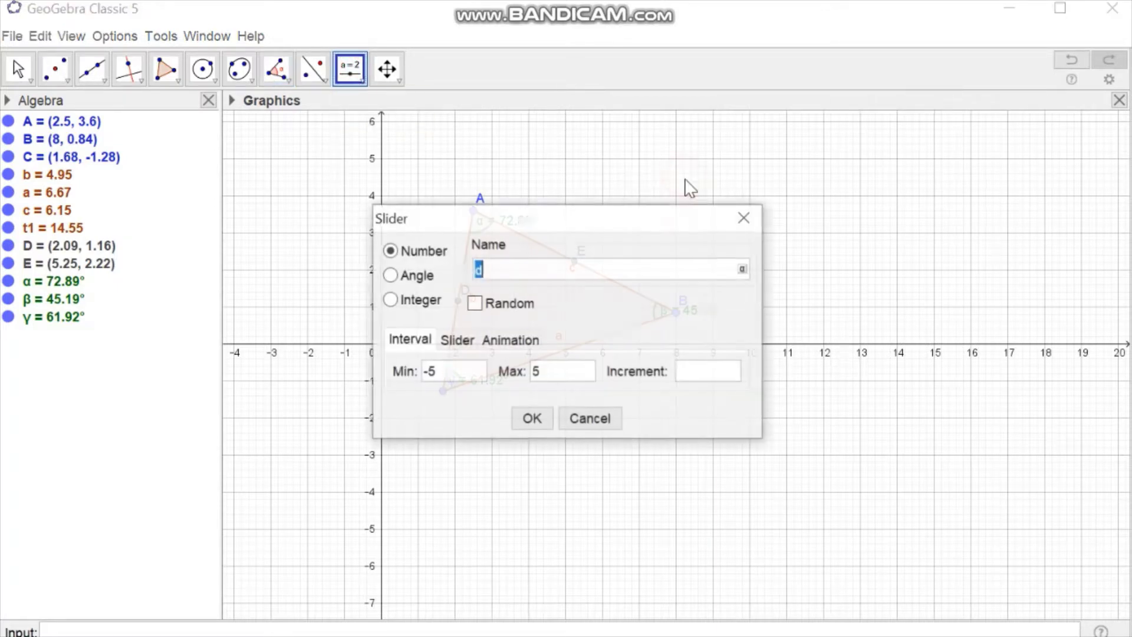
{"action": "left_click", "coordinate": [392, 274]}
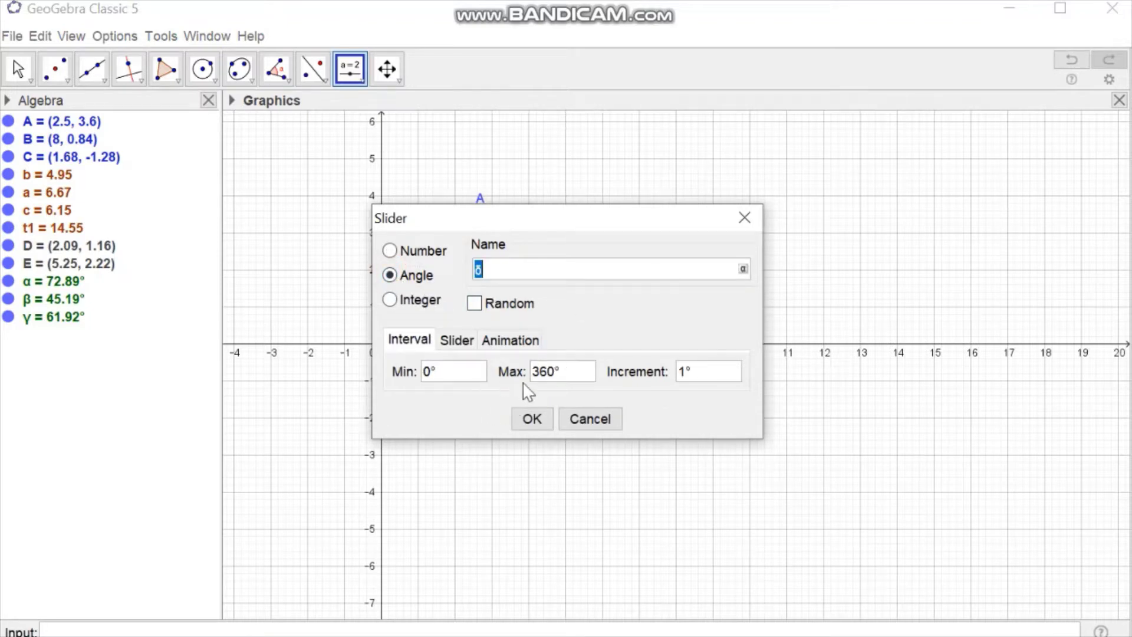
{"action": "left_click", "coordinate": [554, 372]}
{"action": "type", "text": "18"}
{"action": "type", "text": "0"}
{"action": "left_click", "coordinate": [531, 419]}
{"action": "left_click", "coordinate": [532, 419]}
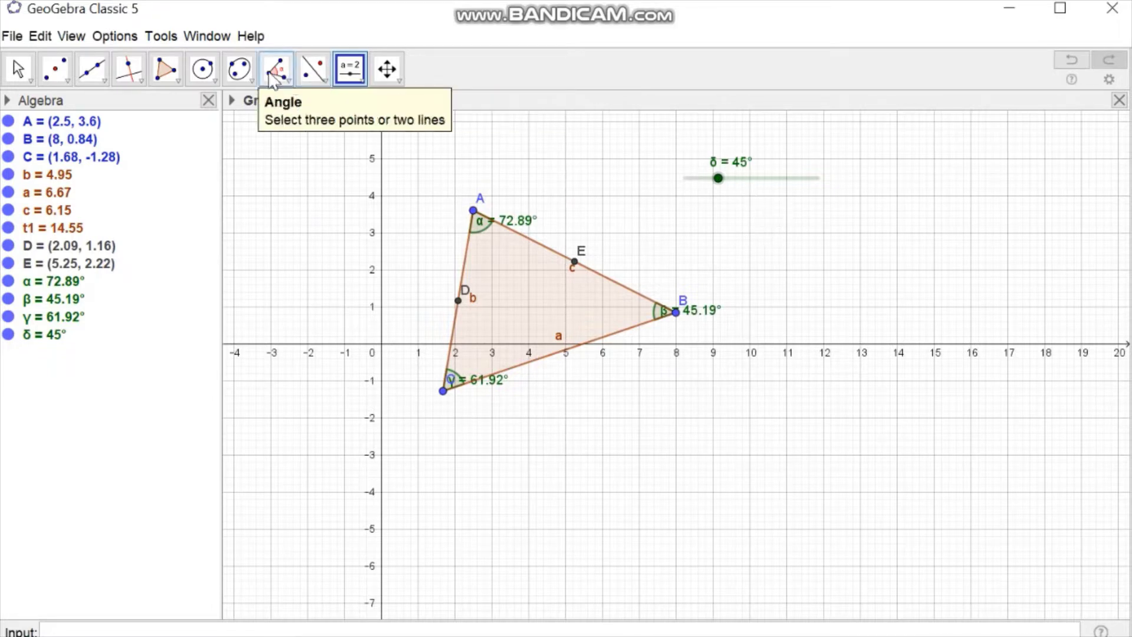
Step: Rotate triangle ABC counterclockwise by δ about midpoint D, producing copy A'B'C'
{"action": "left_click", "coordinate": [316, 75]}
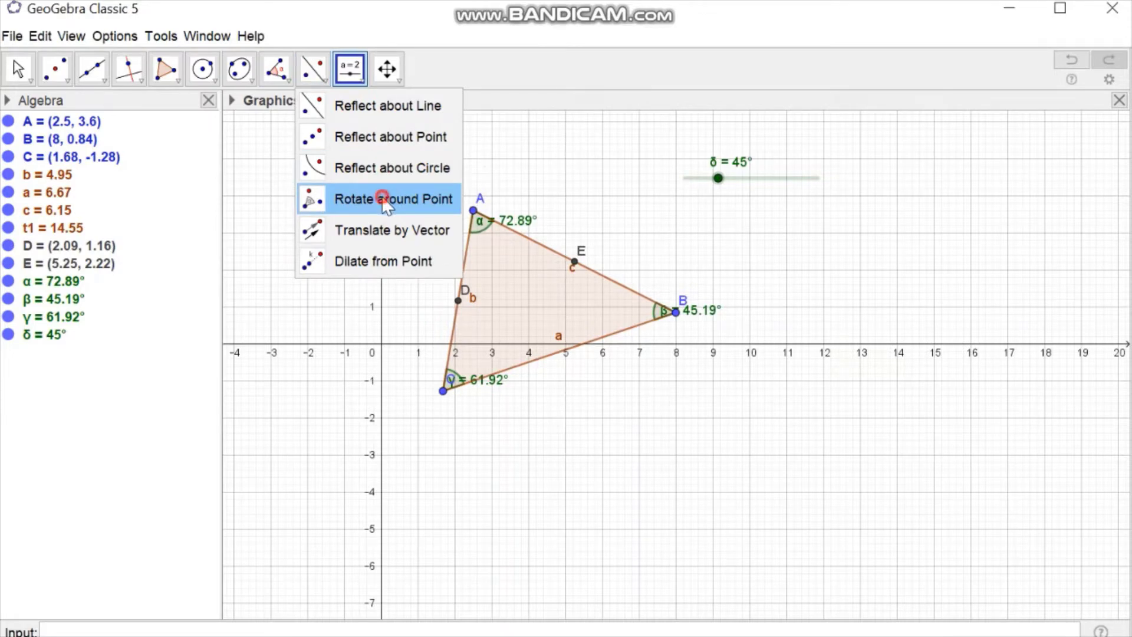
{"action": "left_click", "coordinate": [383, 202]}
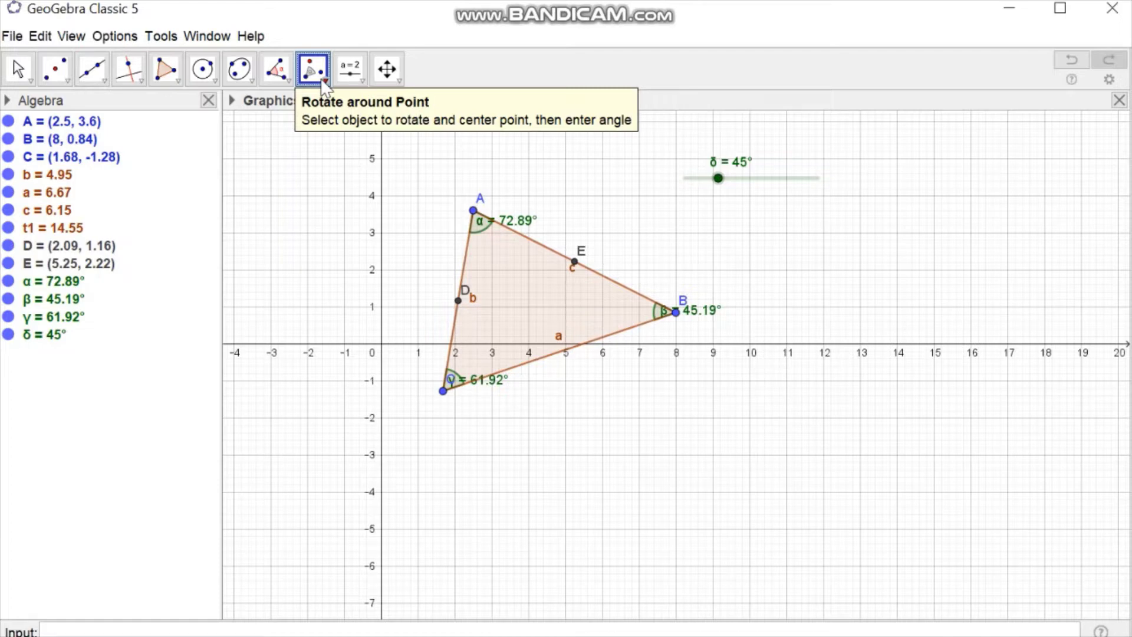
{"action": "left_click", "coordinate": [323, 79]}
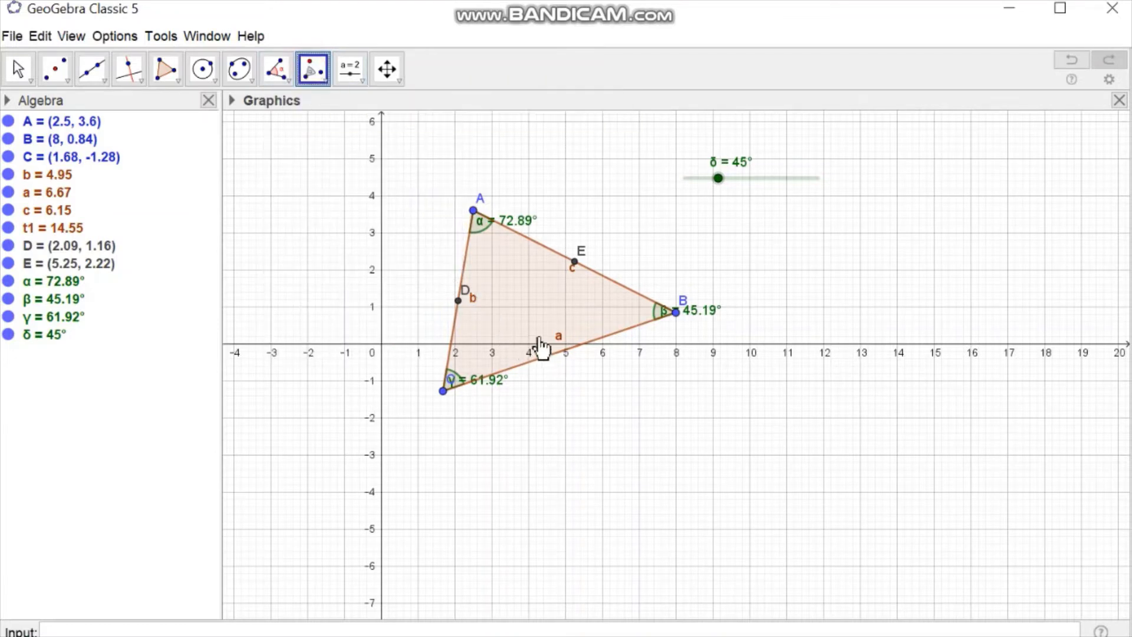
{"action": "left_click", "coordinate": [522, 303]}
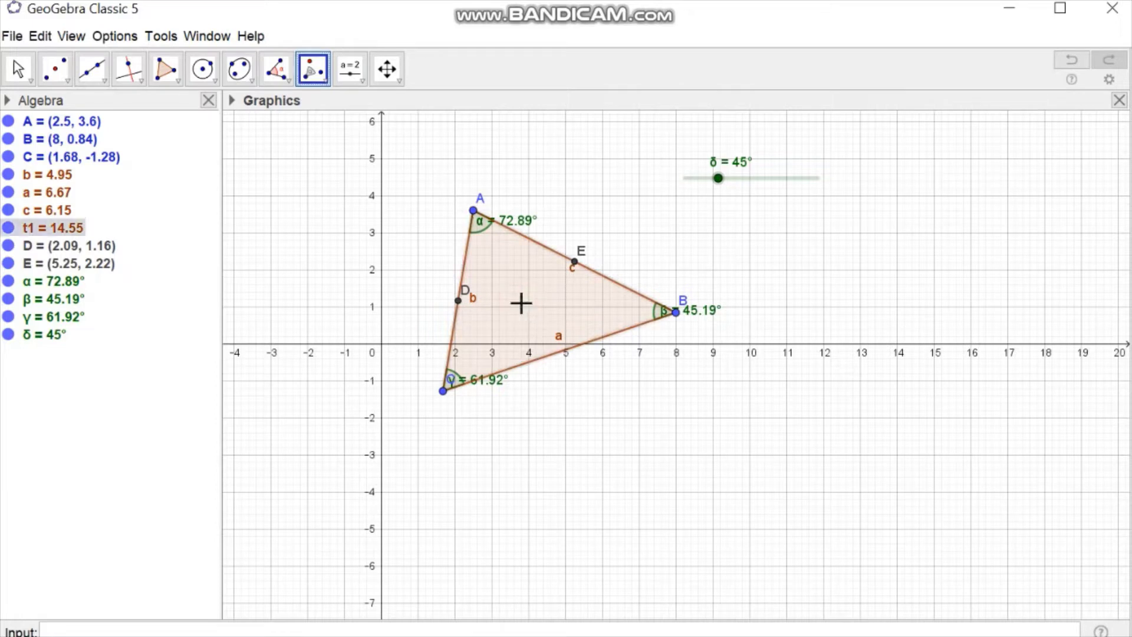
{"action": "left_click", "coordinate": [459, 305]}
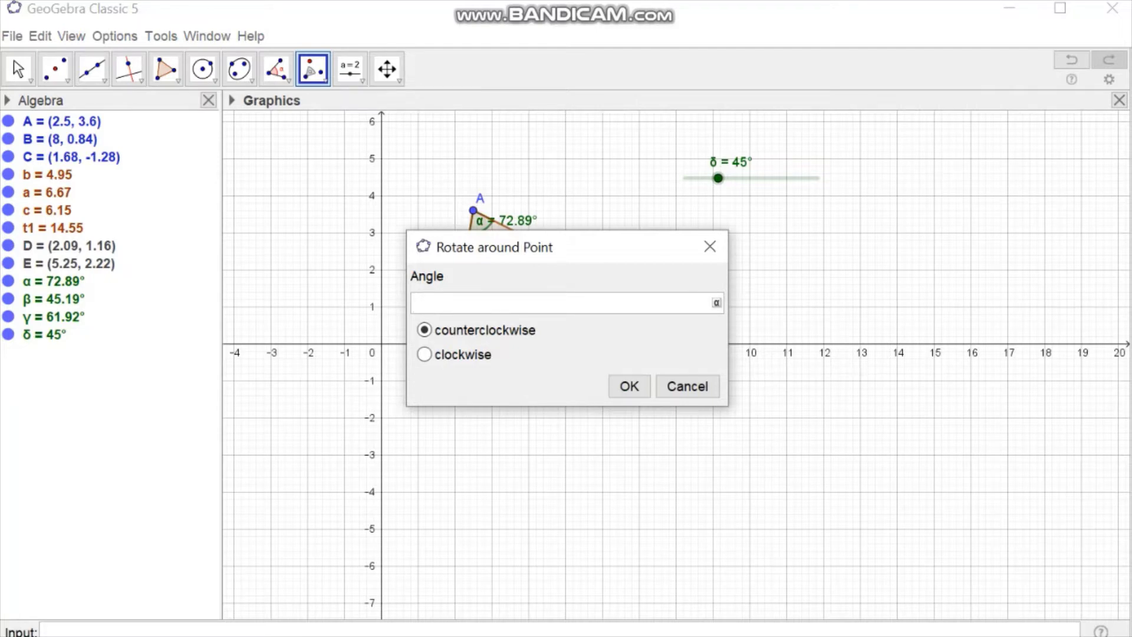
{"action": "left_click", "coordinate": [717, 303]}
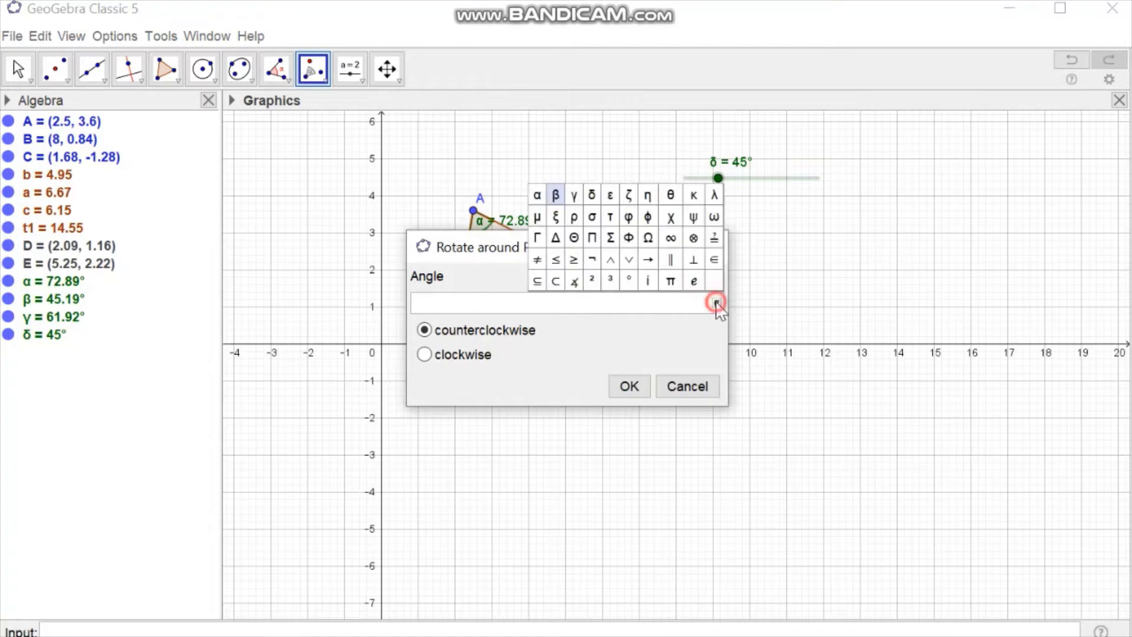
{"action": "left_click", "coordinate": [593, 197]}
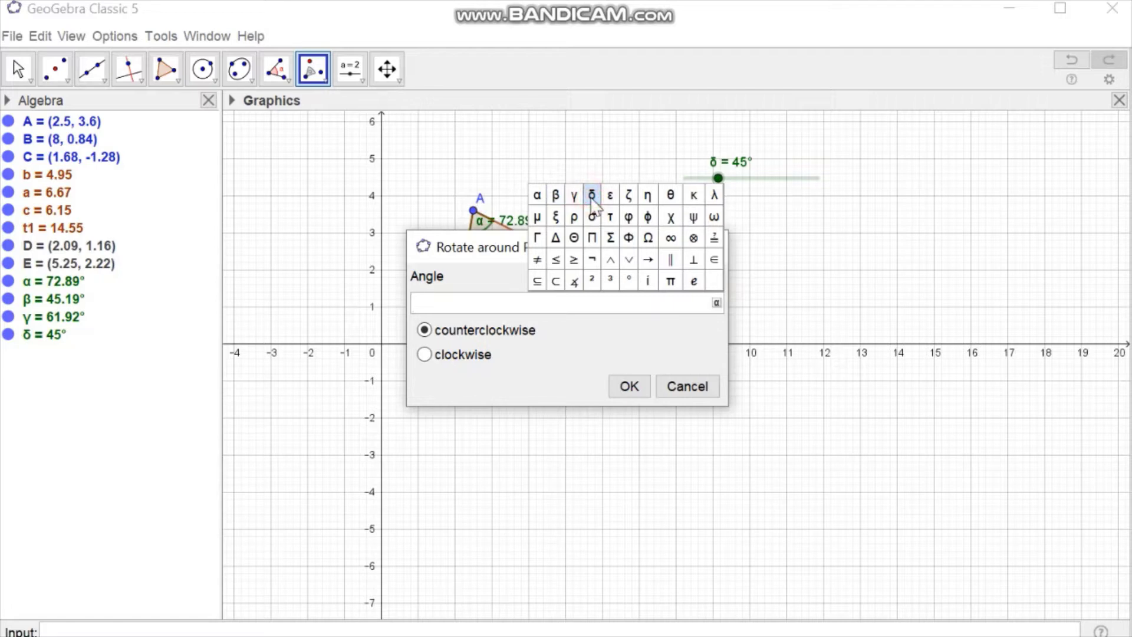
{"action": "left_click", "coordinate": [593, 196]}
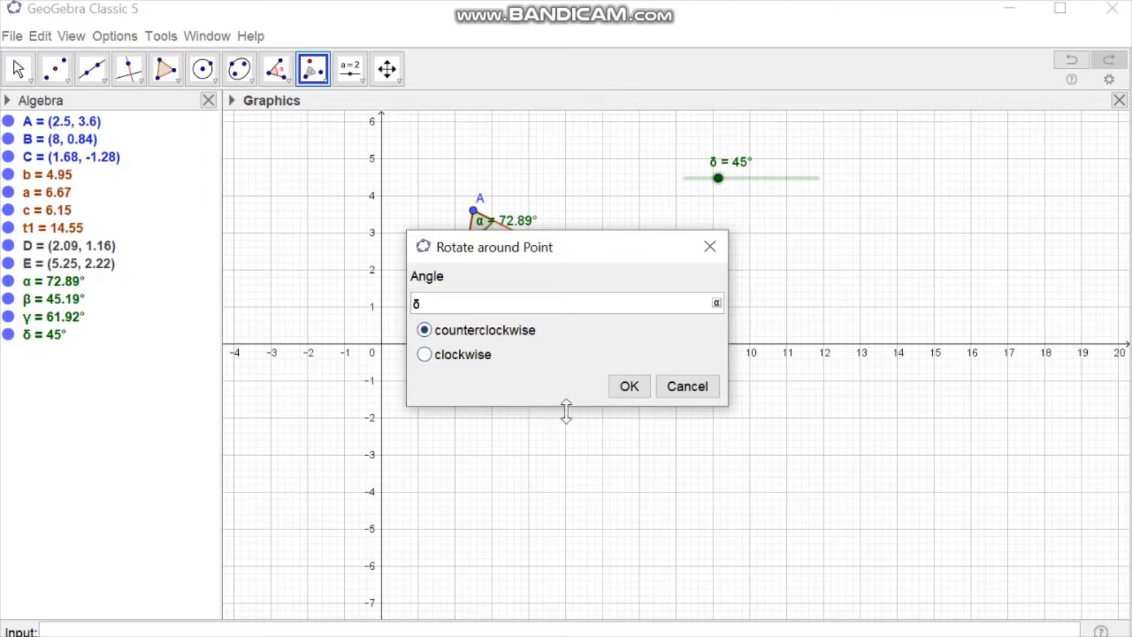
{"action": "left_click", "coordinate": [629, 386]}
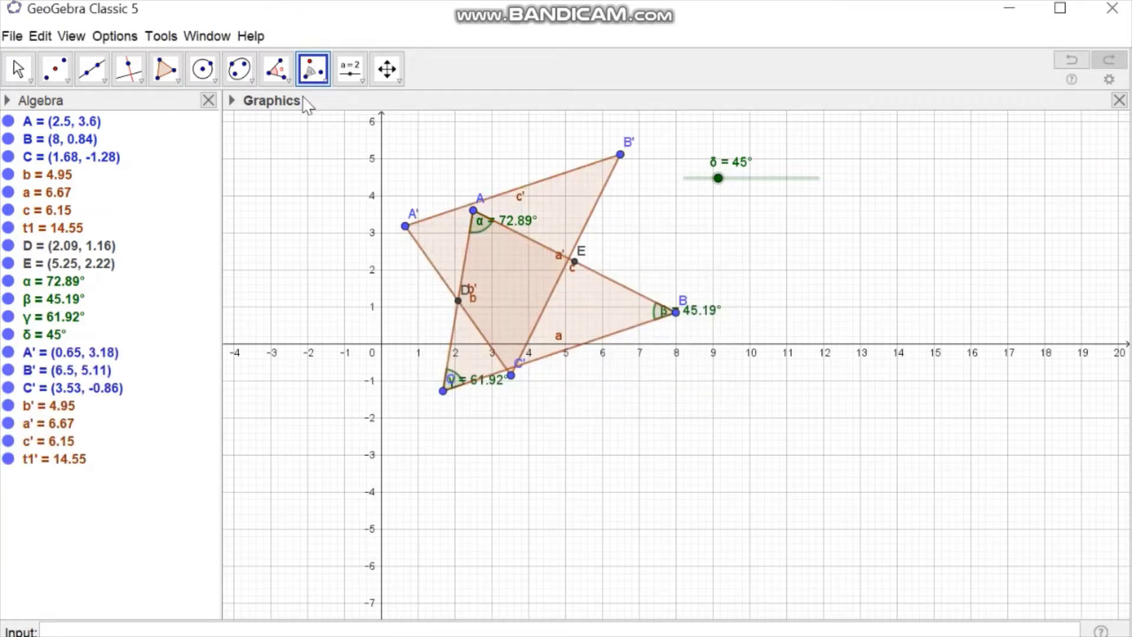
Step: Rotate triangle ABC clockwise by δ about midpoint E, producing copy A'₁B'₁C'₁
{"action": "left_click", "coordinate": [316, 74]}
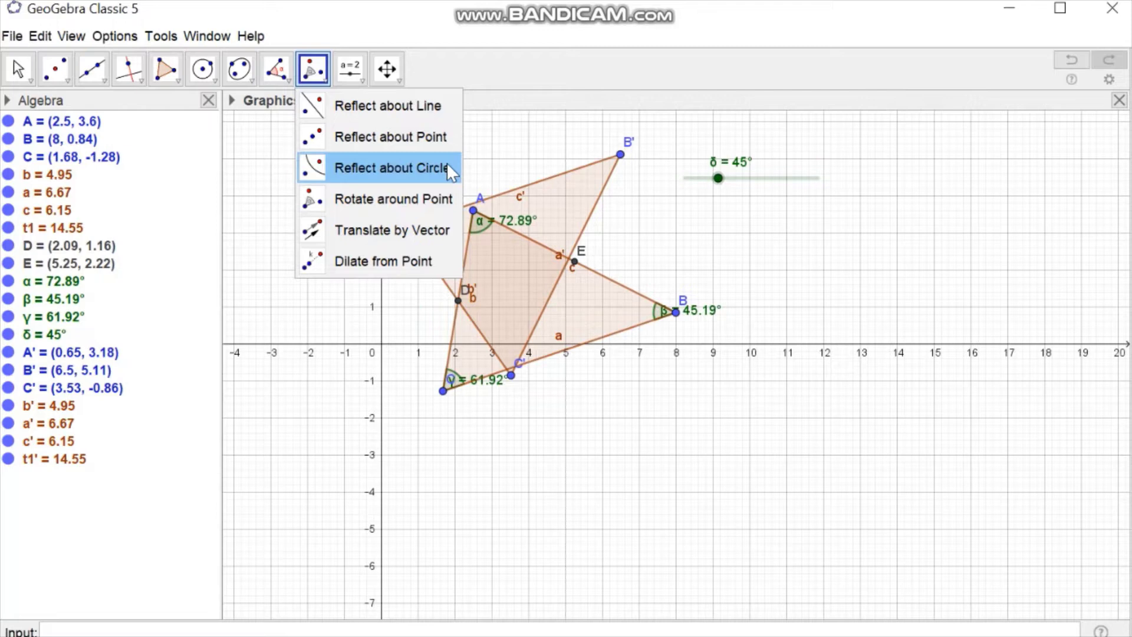
{"action": "left_click", "coordinate": [432, 206]}
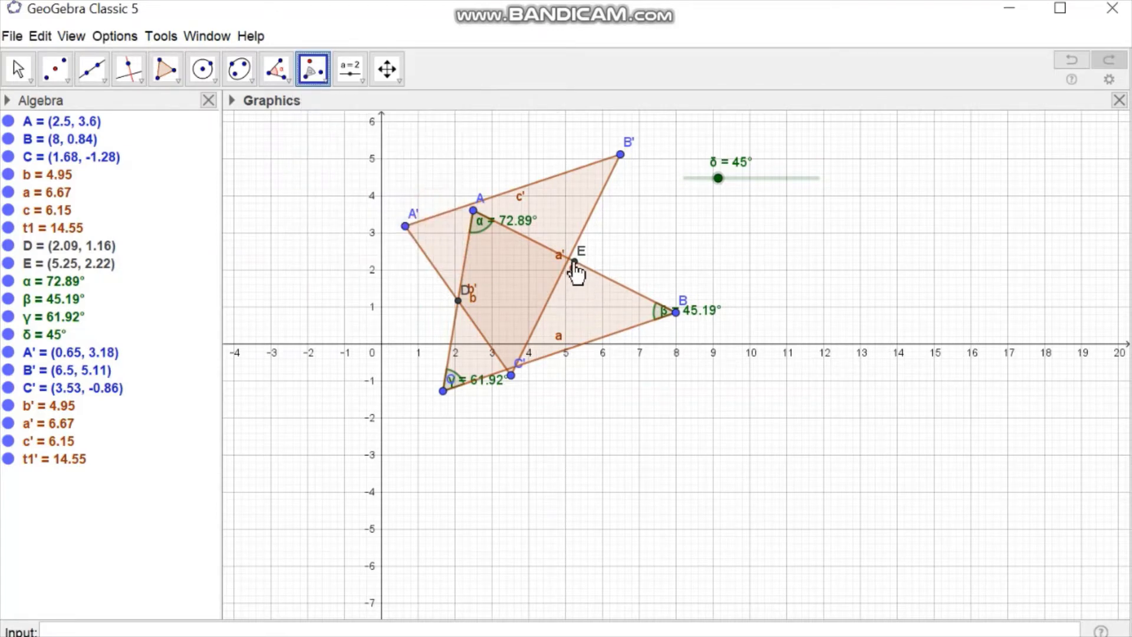
{"action": "left_click", "coordinate": [575, 310]}
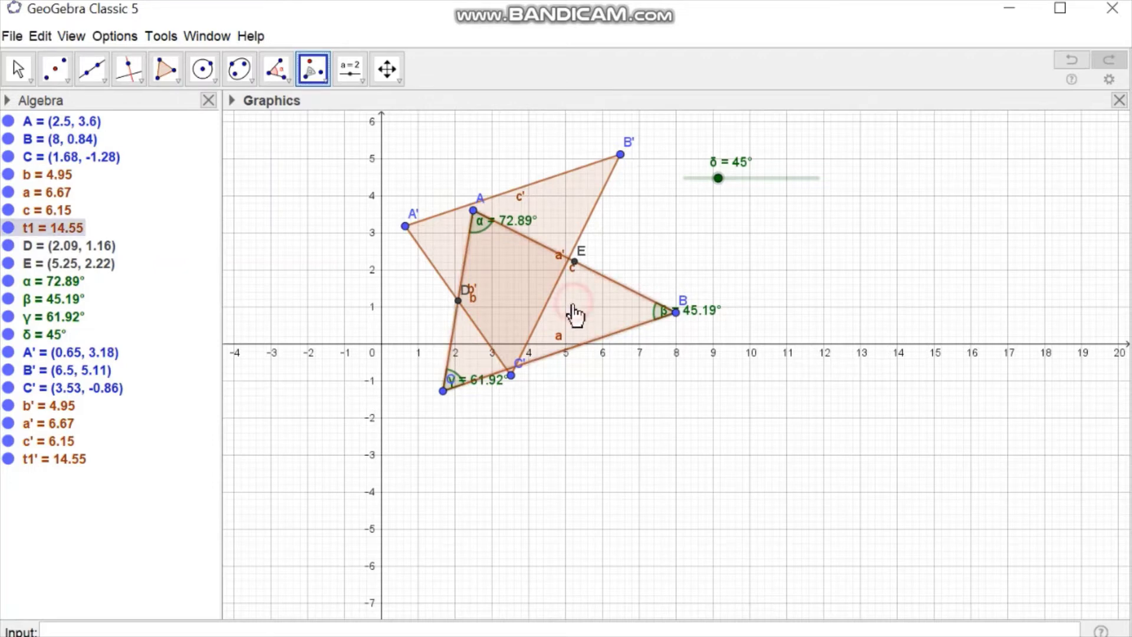
{"action": "left_click", "coordinate": [573, 263]}
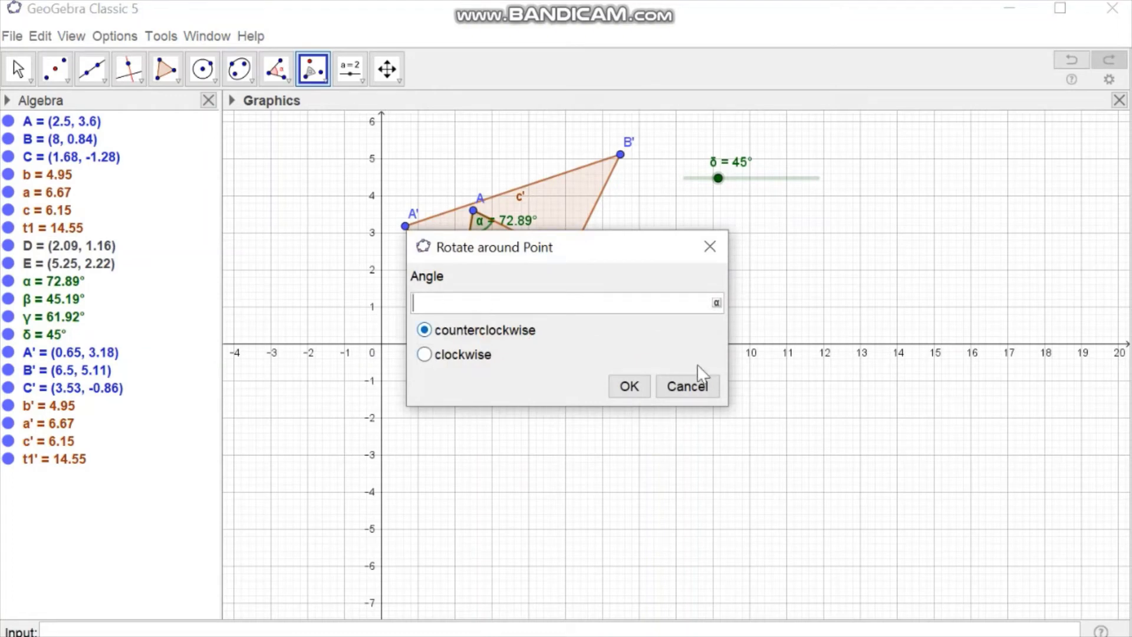
{"action": "left_click", "coordinate": [716, 302]}
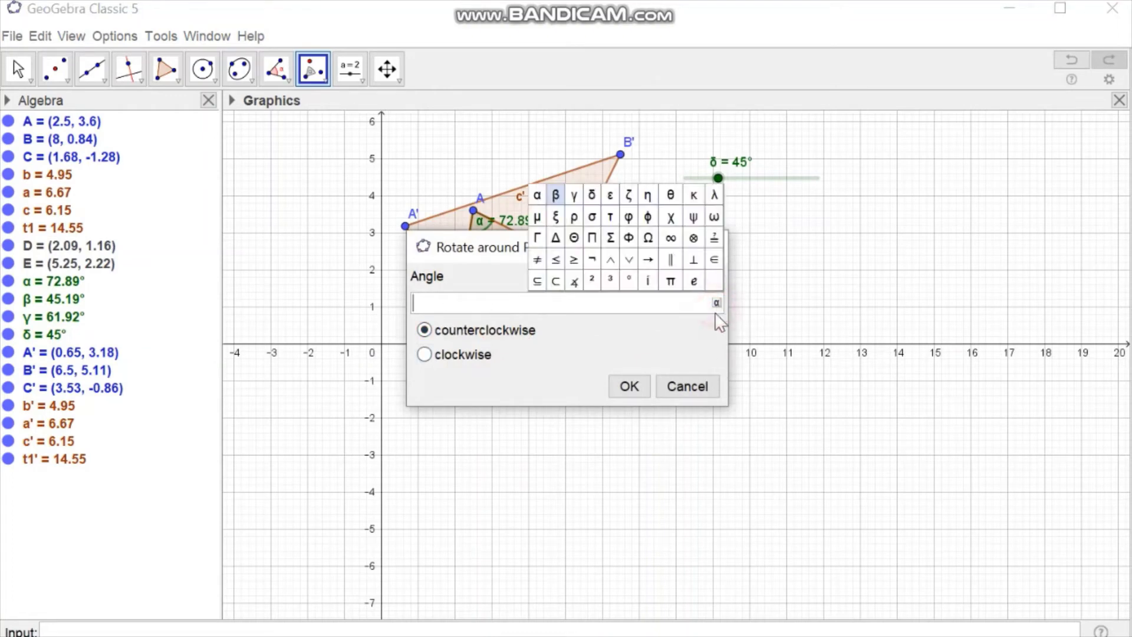
{"action": "left_click", "coordinate": [592, 194]}
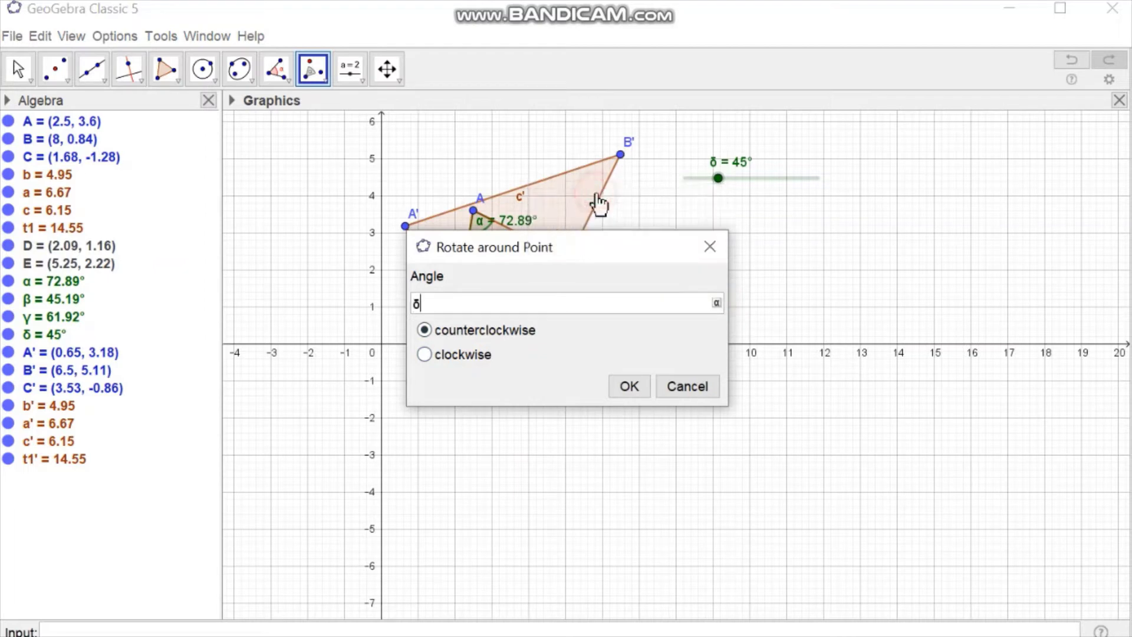
{"action": "left_click", "coordinate": [425, 359]}
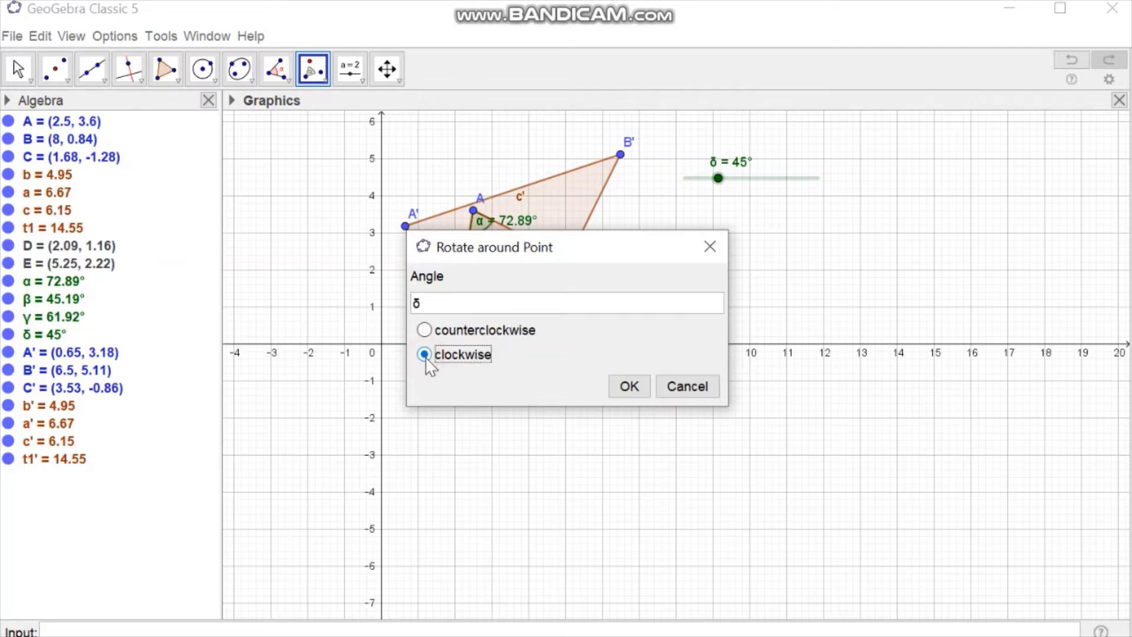
{"action": "left_click", "coordinate": [629, 387]}
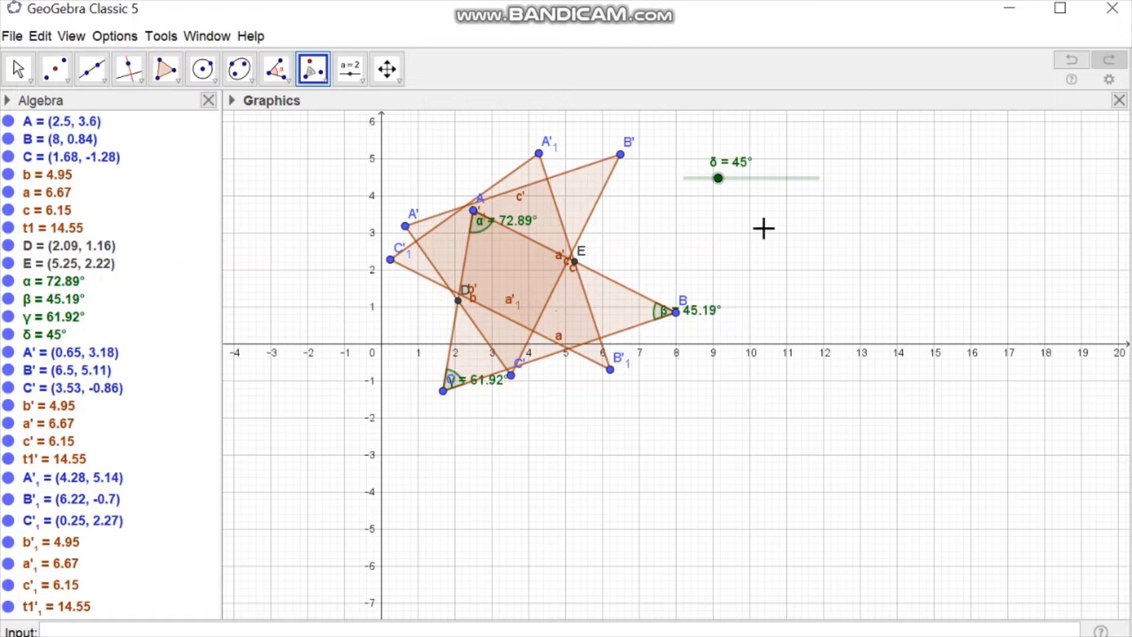
Step: Animate slider δ, then stop it and drag δ to 180° so the copies sit flush
{"action": "right_click", "coordinate": [718, 181]}
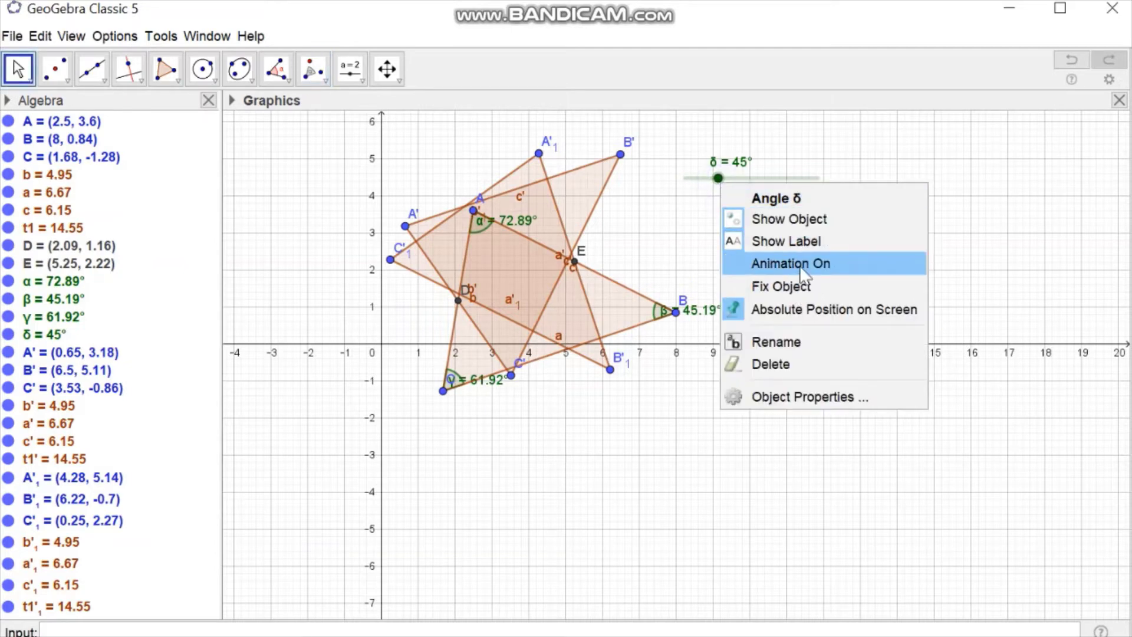
{"action": "left_click", "coordinate": [801, 264]}
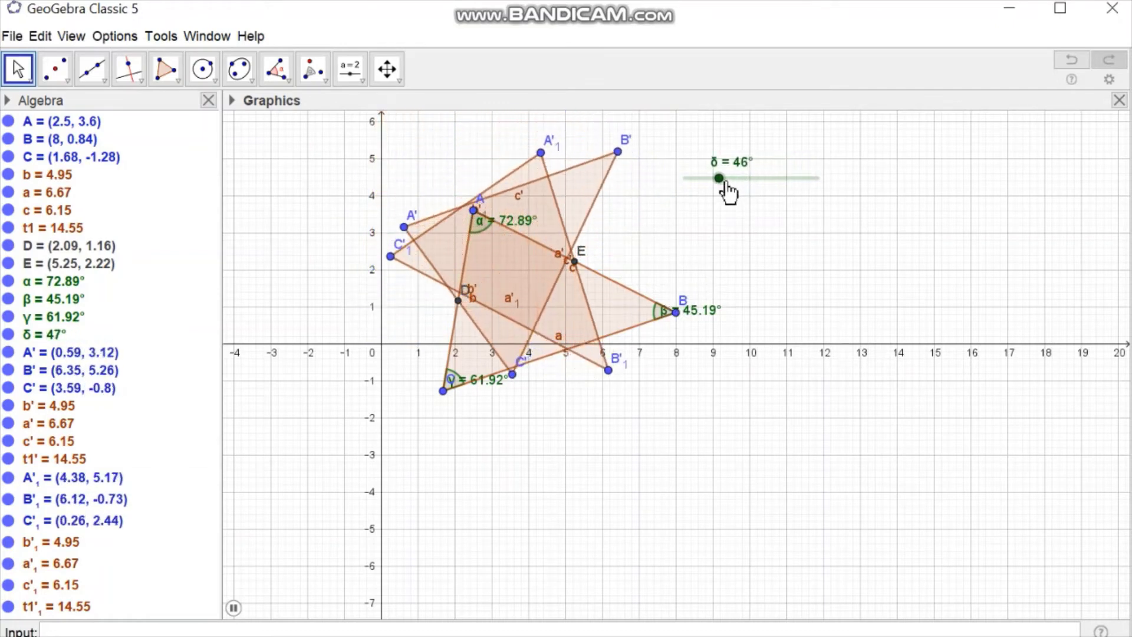
{"action": "mouse_move", "coordinate": [720, 178]}
{"action": "left_mouse_down"}
{"action": "mouse_move", "coordinate": [675, 192]}
{"action": "mouse_move", "coordinate": [716, 183]}
{"action": "left_mouse_up"}
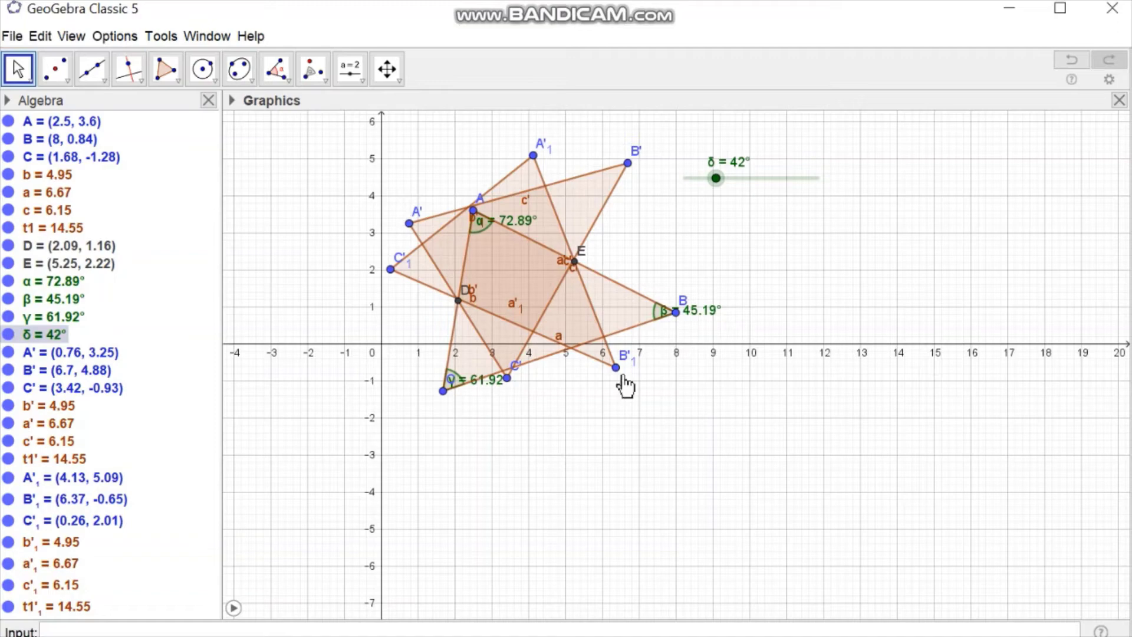
{"action": "mouse_move", "coordinate": [718, 197]}
{"action": "left_mouse_down"}
{"action": "mouse_move", "coordinate": [850, 198]}
{"action": "mouse_move", "coordinate": [682, 253]}
{"action": "mouse_move", "coordinate": [841, 212]}
{"action": "left_mouse_up"}
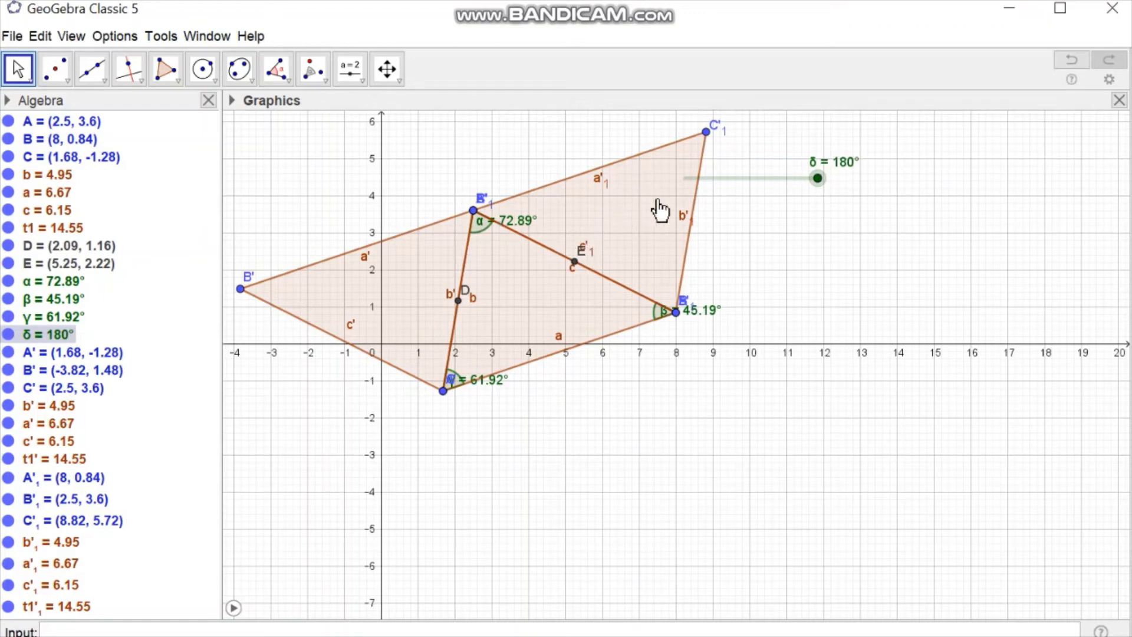
{"action": "mouse_move", "coordinate": [822, 187]}
{"action": "left_mouse_down"}
{"action": "mouse_move", "coordinate": [708, 182]}
{"action": "mouse_move", "coordinate": [847, 215]}
{"action": "mouse_move", "coordinate": [707, 215]}
{"action": "mouse_move", "coordinate": [839, 190]}
{"action": "mouse_move", "coordinate": [990, 197]}
{"action": "mouse_move", "coordinate": [707, 222]}
{"action": "mouse_move", "coordinate": [912, 213]}
{"action": "mouse_move", "coordinate": [664, 215]}
{"action": "mouse_move", "coordinate": [846, 197]}
{"action": "mouse_move", "coordinate": [721, 194]}
{"action": "mouse_move", "coordinate": [848, 184]}
{"action": "left_mouse_up"}
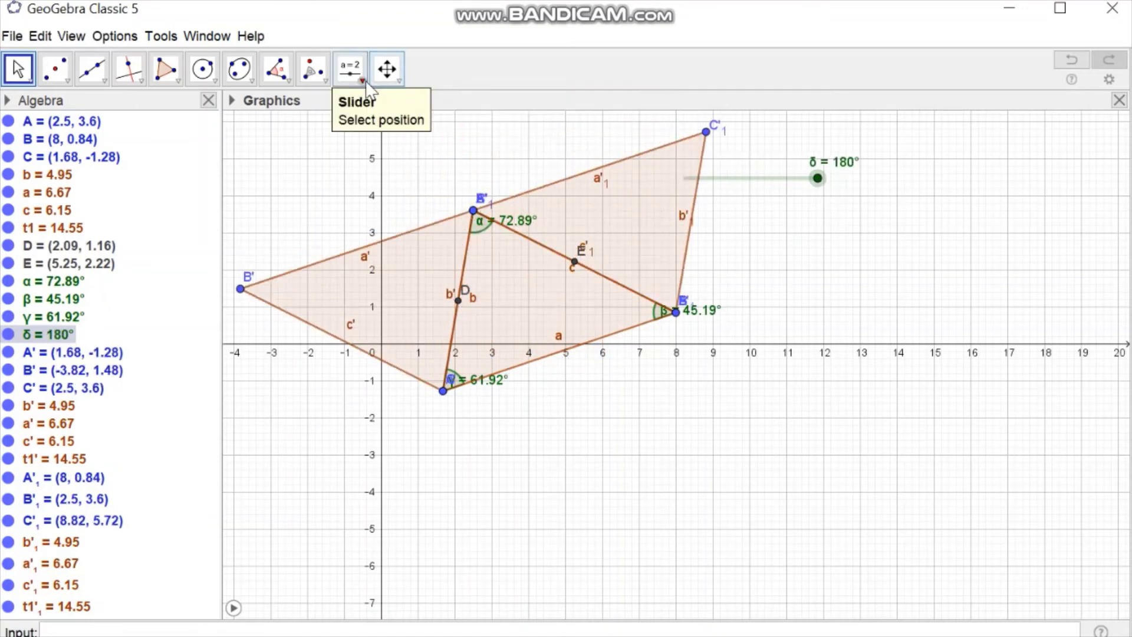
Step: Add text 'Sum of all angle of triangle=α+β+γ=180°' with live α, β, γ values
{"action": "left_click", "coordinate": [354, 71]}
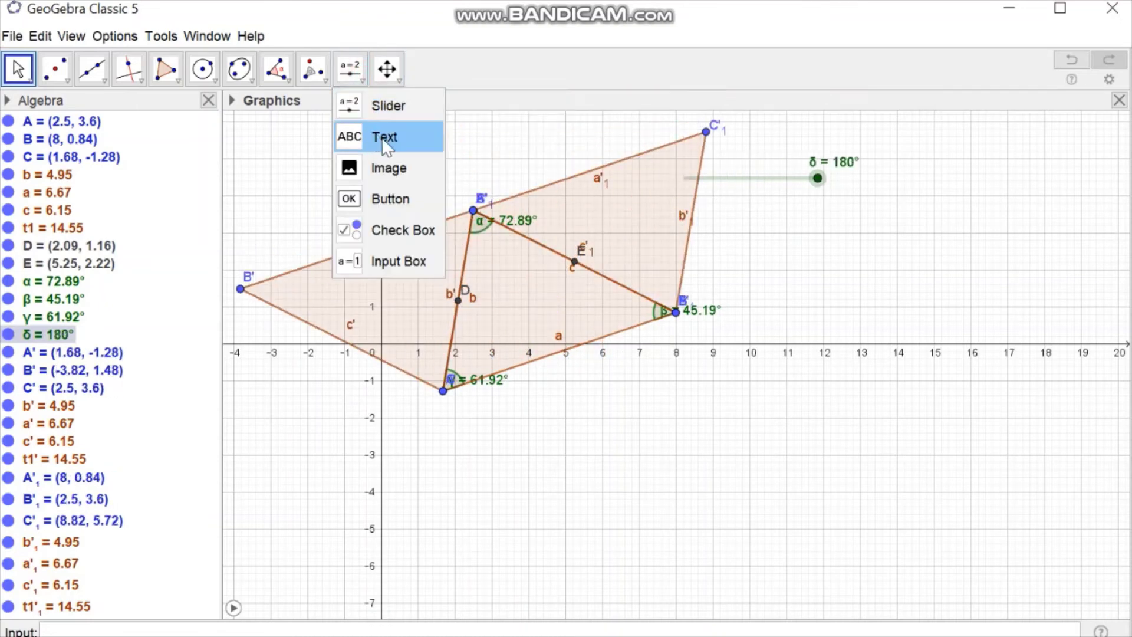
{"action": "left_click", "coordinate": [384, 140]}
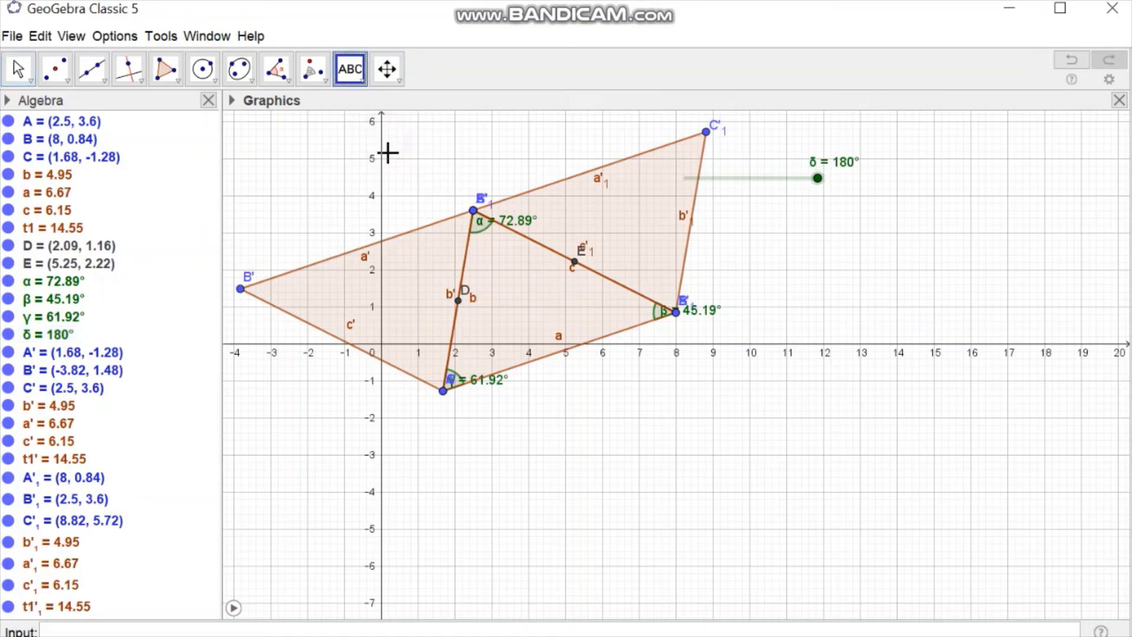
{"action": "left_click", "coordinate": [859, 239]}
{"action": "type", "text": "Sum of all angle of triangle="}
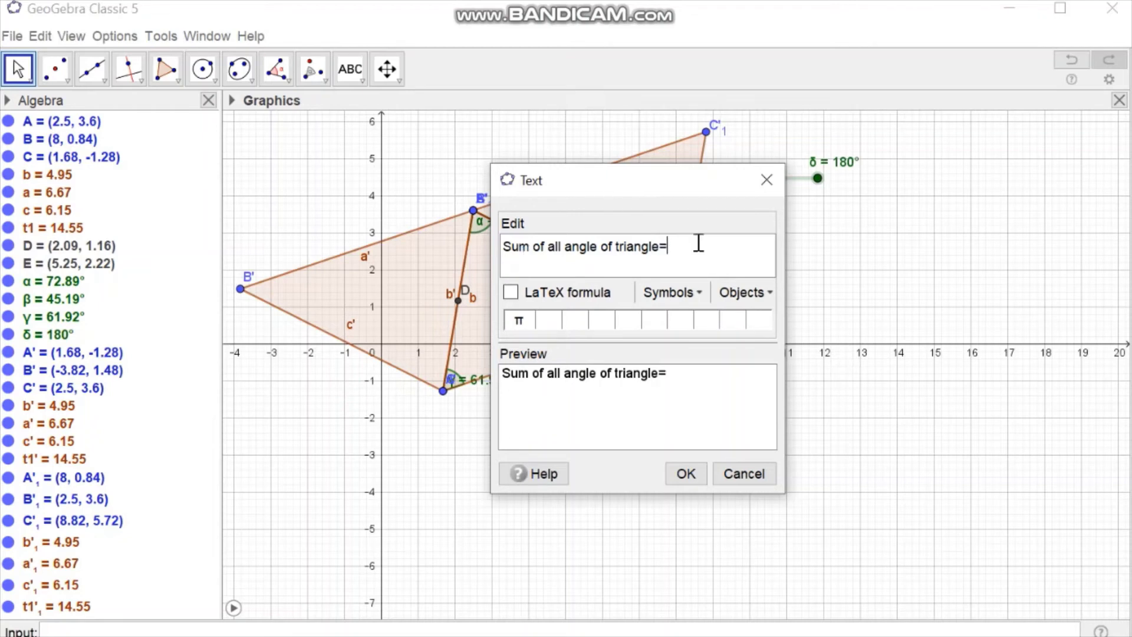
{"action": "left_click", "coordinate": [769, 294]}
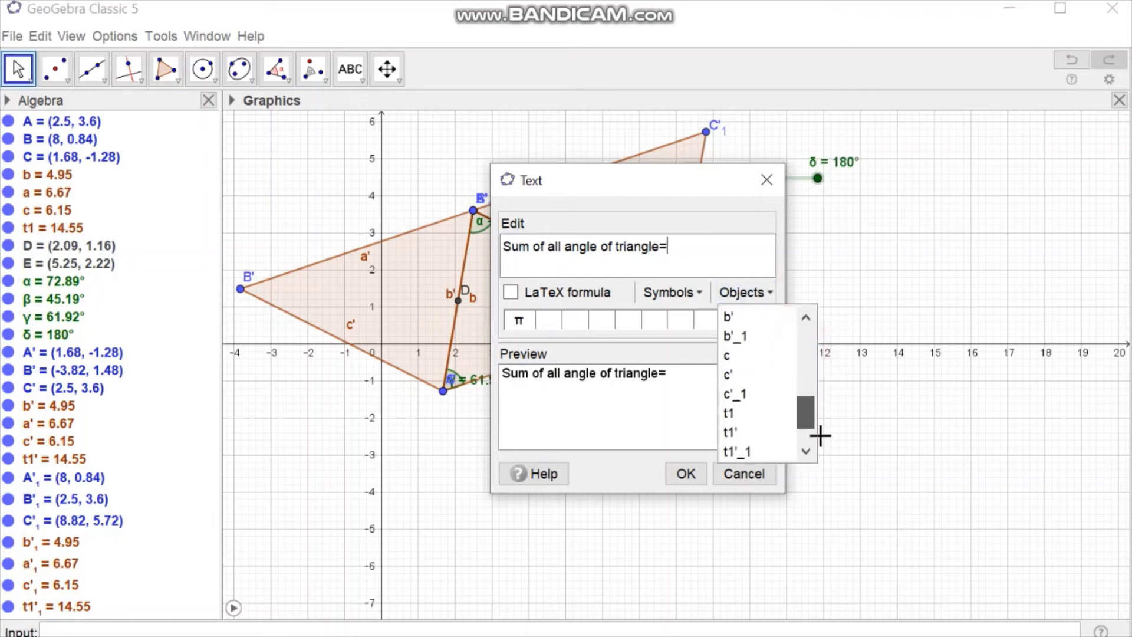
{"action": "left_click_drag", "start_coordinate": [810, 358], "coordinate": [820, 473]}
{"action": "left_click", "coordinate": [738, 394]}
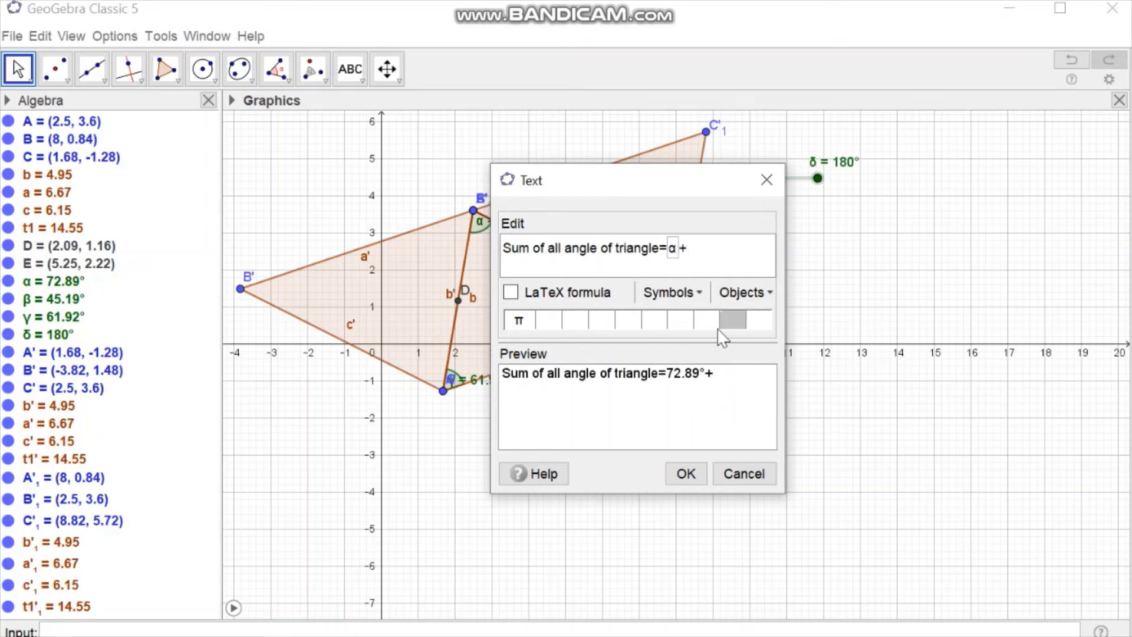
{"action": "left_click", "coordinate": [773, 292]}
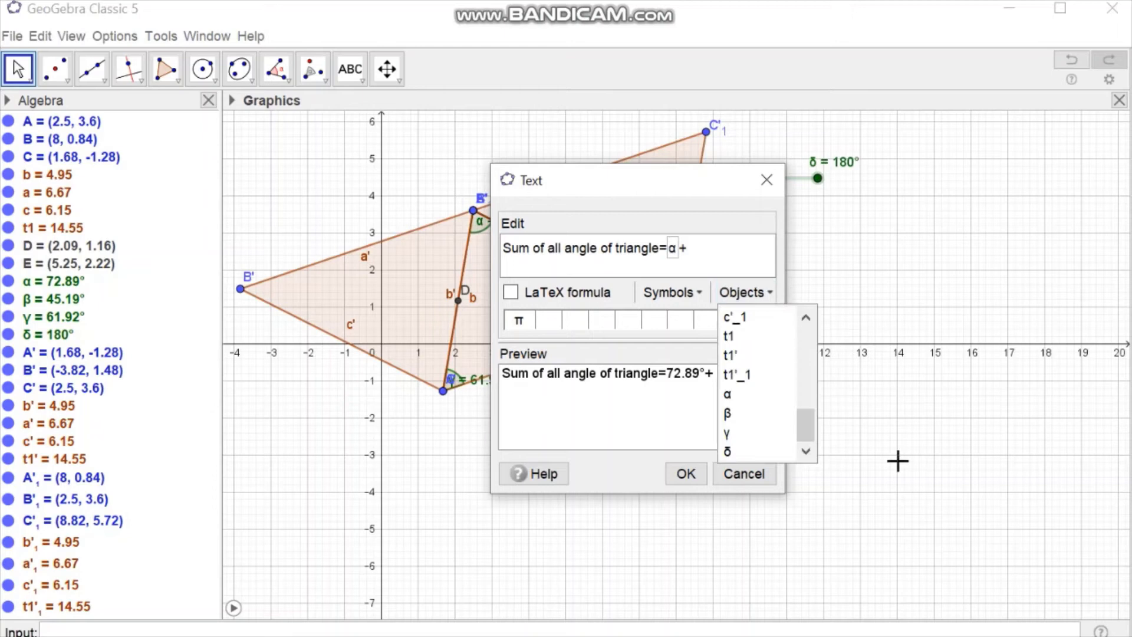
{"action": "left_click", "coordinate": [737, 412]}
{"action": "type", "text": "β"}
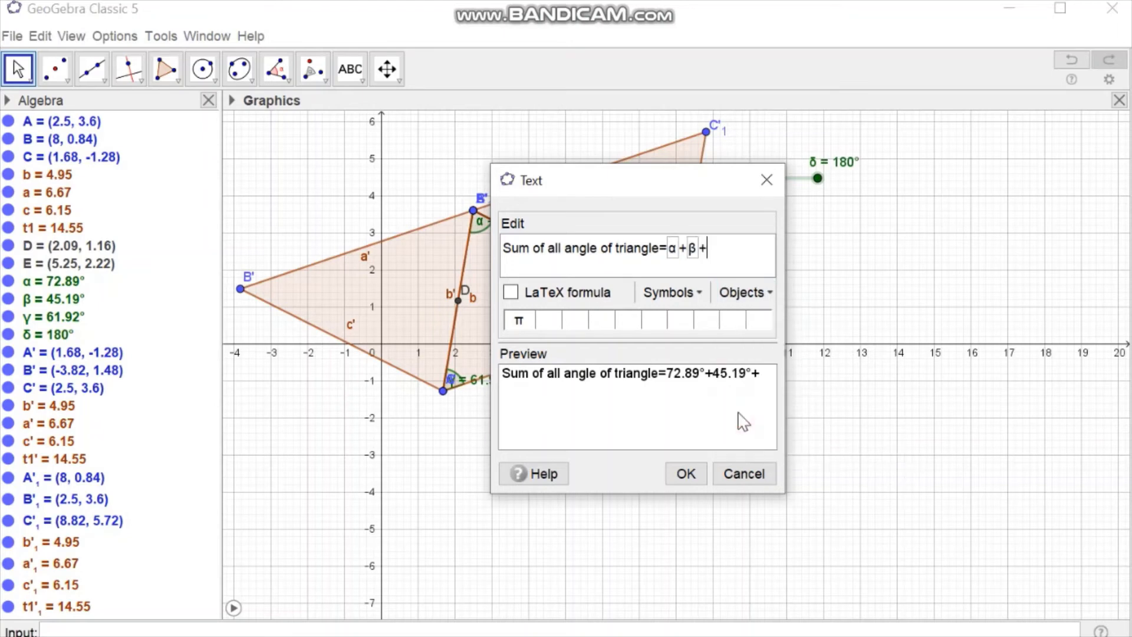
{"action": "left_click", "coordinate": [766, 284]}
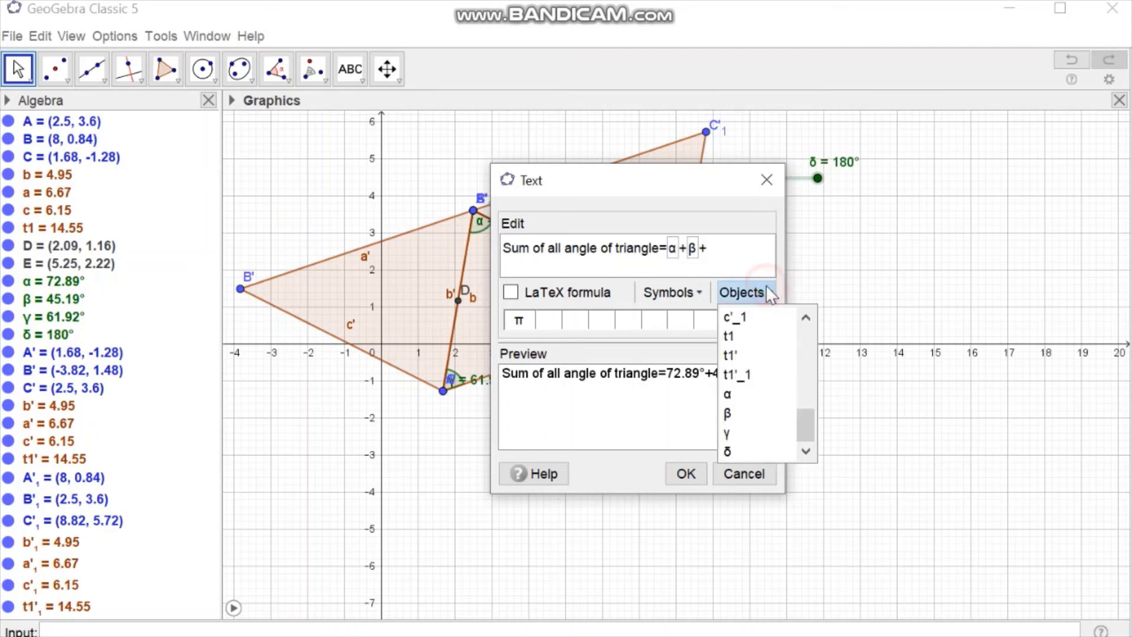
{"action": "left_click", "coordinate": [725, 435]}
{"action": "type", "text": "γ=18"}
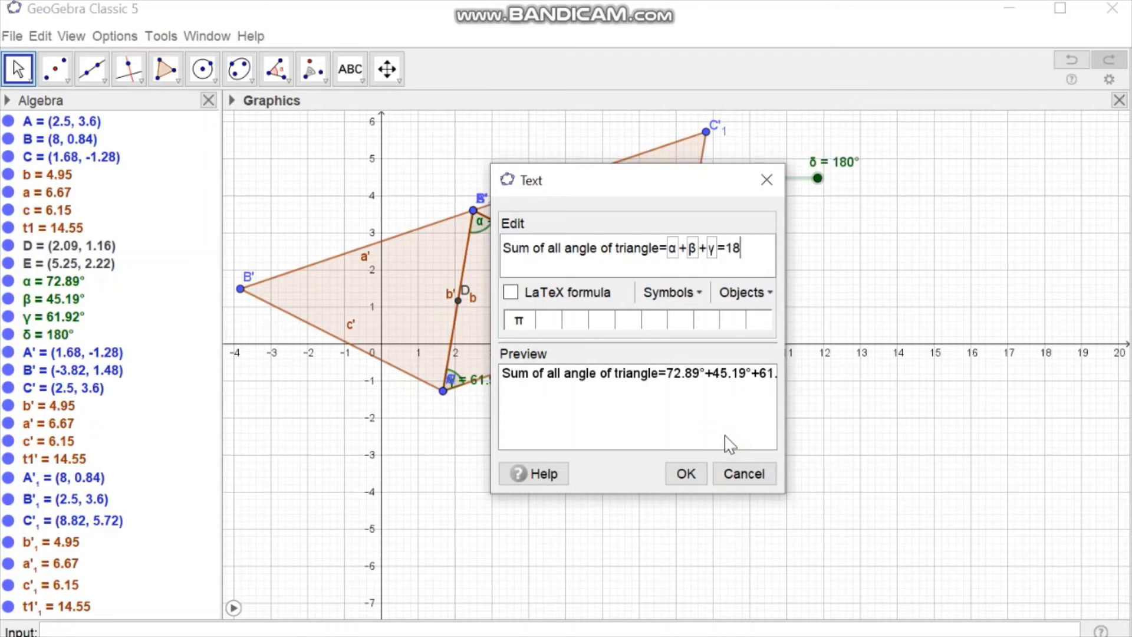
{"action": "type", "text": "0"}
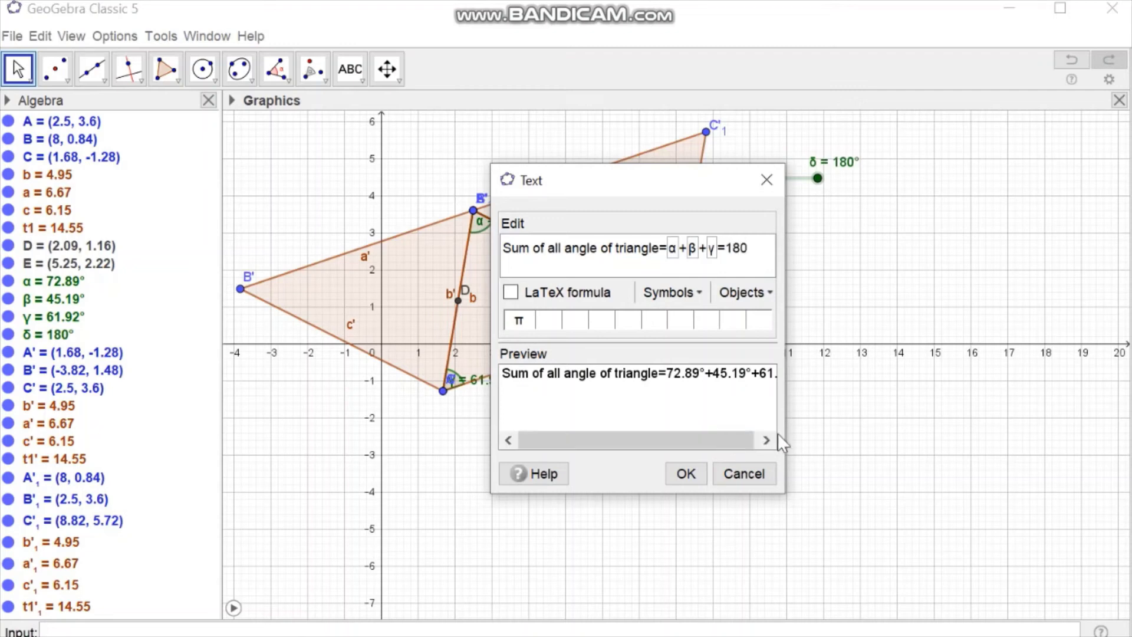
{"action": "left_click", "coordinate": [703, 298]}
{"action": "mouse_move", "coordinate": [687, 454]}
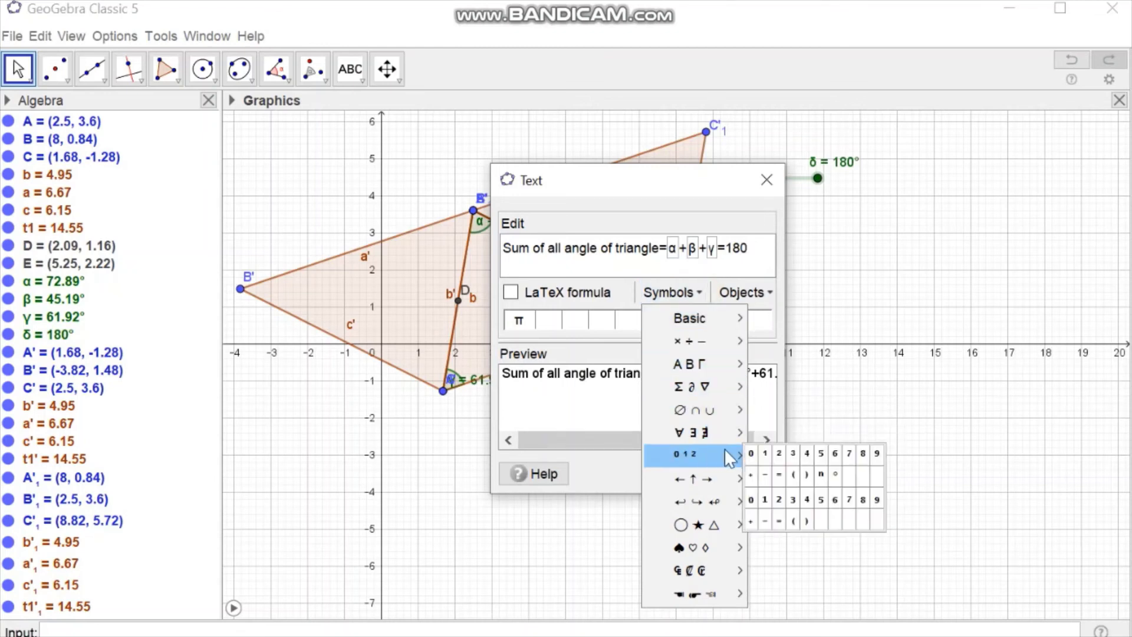
{"action": "left_click", "coordinate": [752, 454]}
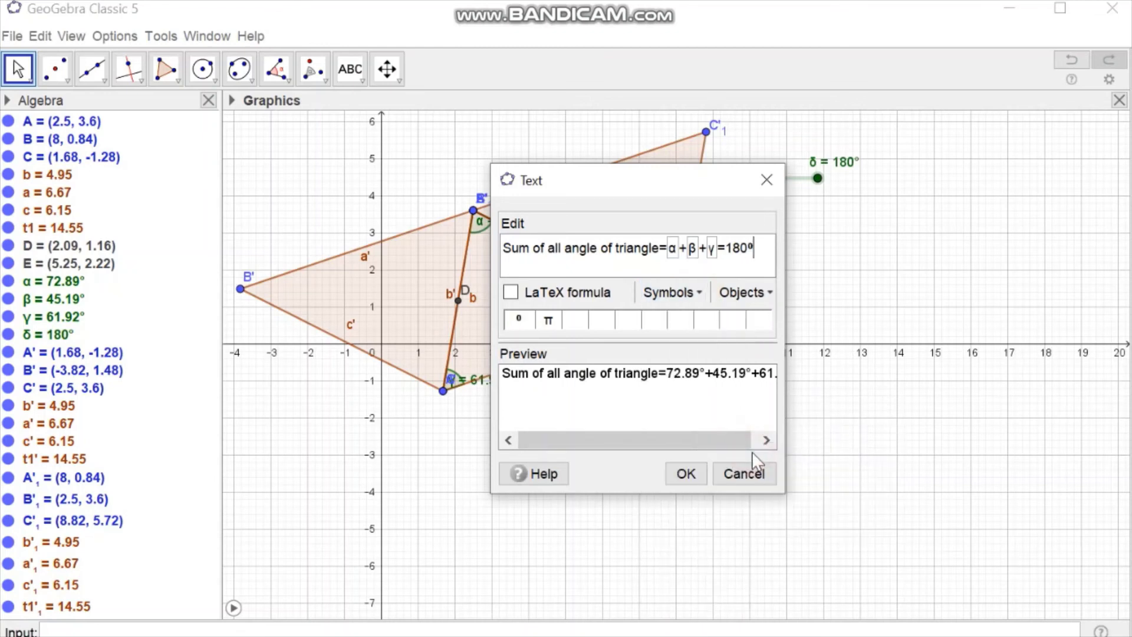
{"action": "left_click", "coordinate": [683, 475]}
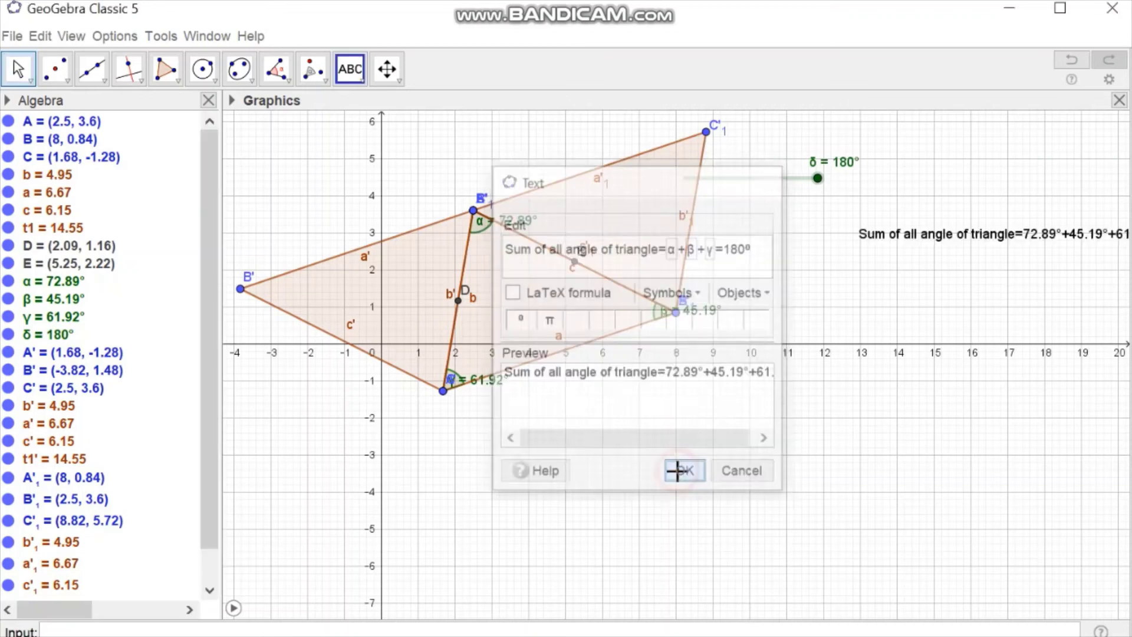
Step: Bring the angle-sum text into view, then drag vertex A while sweeping δ
{"action": "left_click_drag", "start_coordinate": [923, 237], "coordinate": [861, 219]}
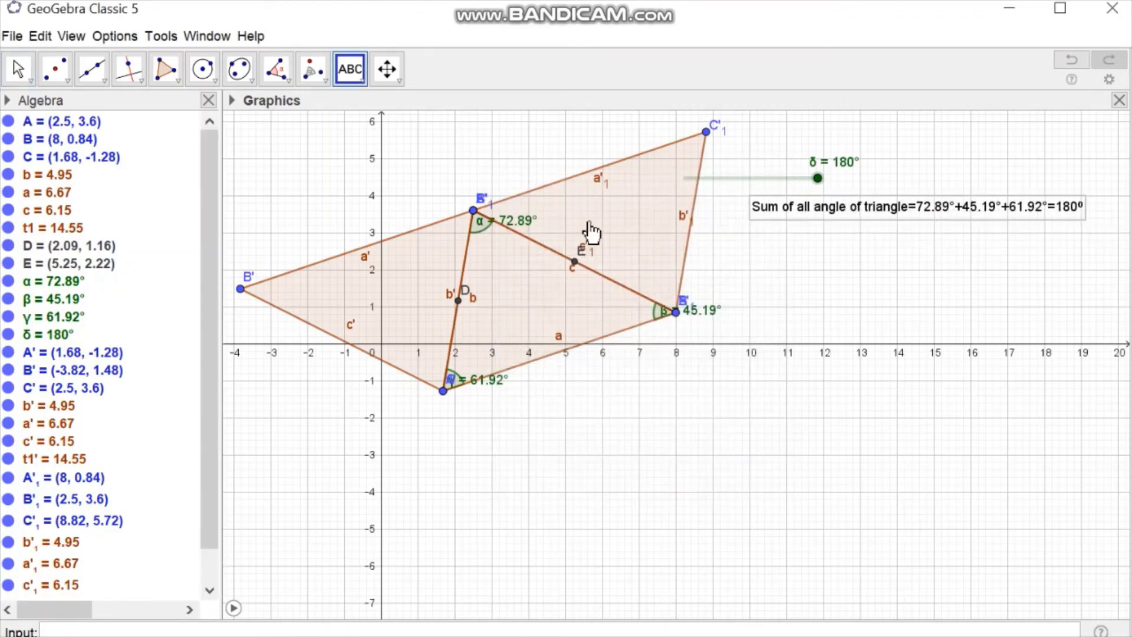
{"action": "key", "text": "Escape"}
{"action": "mouse_move", "coordinate": [821, 181]}
{"action": "left_mouse_down"}
{"action": "mouse_move", "coordinate": [755, 179]}
{"action": "mouse_move", "coordinate": [834, 187]}
{"action": "mouse_move", "coordinate": [758, 173]}
{"action": "mouse_move", "coordinate": [902, 168]}
{"action": "left_mouse_up"}
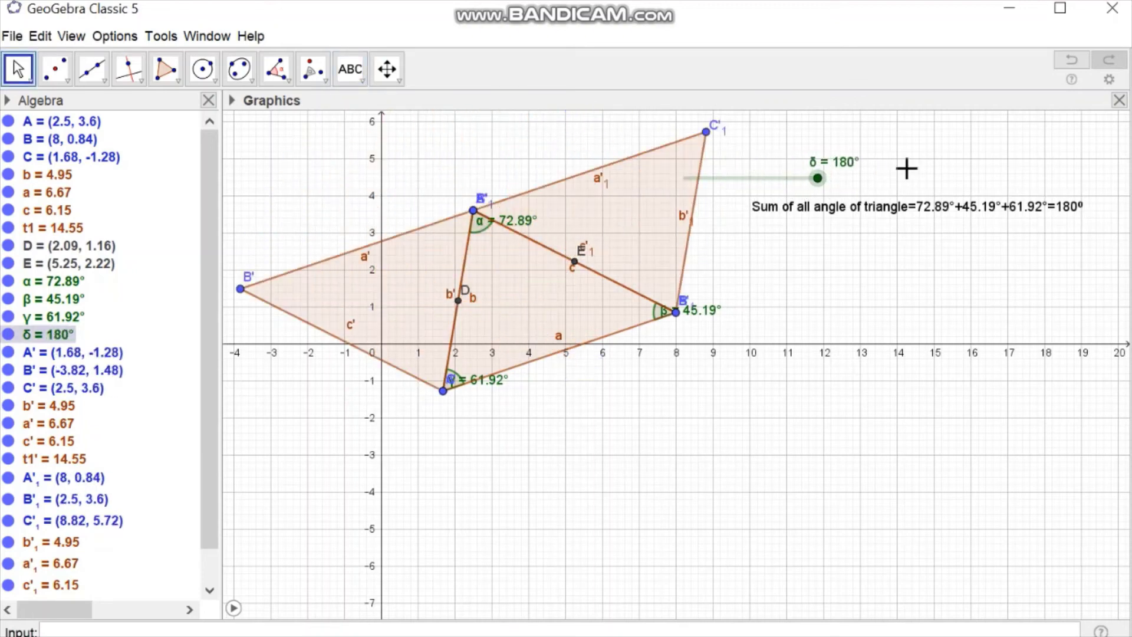
{"action": "left_click_drag", "start_coordinate": [474, 213], "coordinate": [580, 177]}
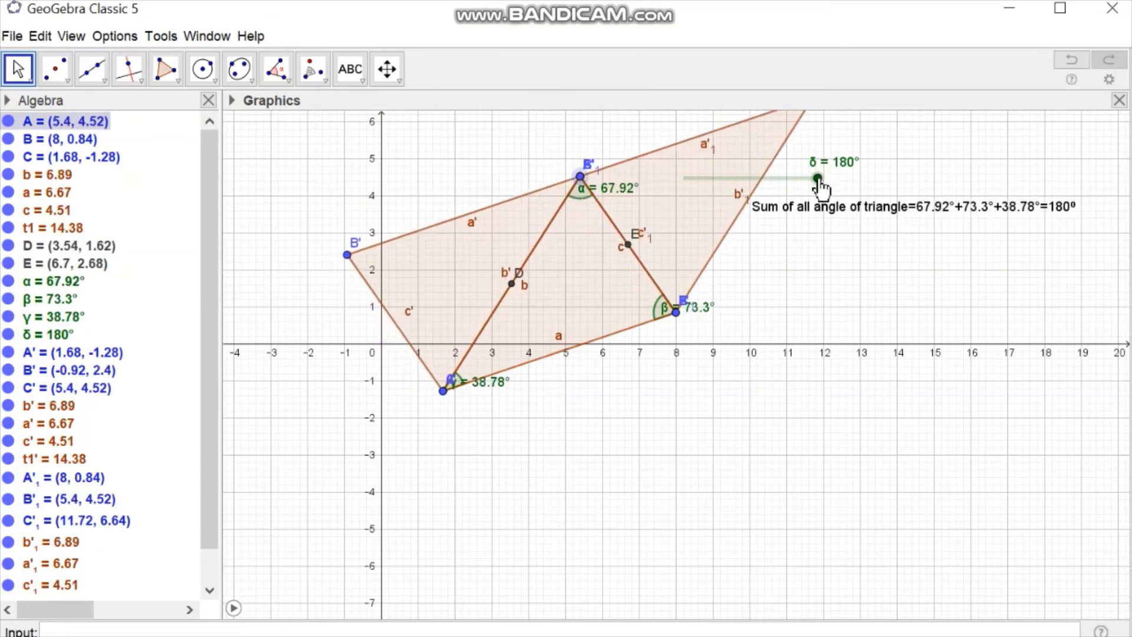
{"action": "mouse_move", "coordinate": [818, 182]}
{"action": "left_mouse_down"}
{"action": "mouse_move", "coordinate": [714, 185]}
{"action": "mouse_move", "coordinate": [838, 204]}
{"action": "mouse_move", "coordinate": [727, 203]}
{"action": "mouse_move", "coordinate": [824, 202]}
{"action": "left_mouse_up"}
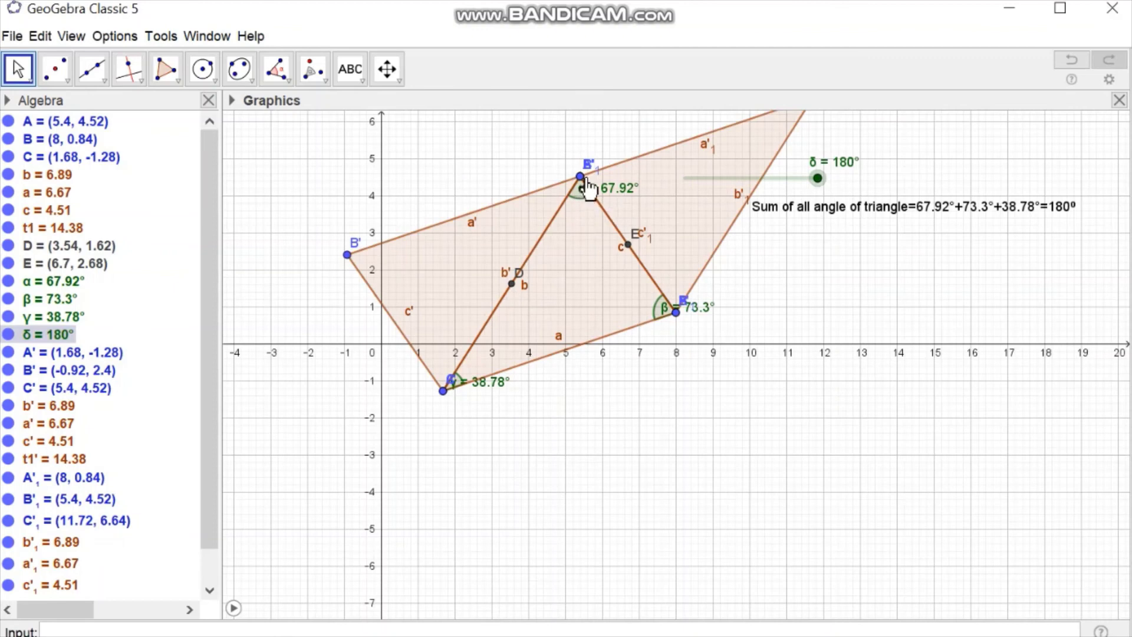
{"action": "left_click_drag", "start_coordinate": [582, 179], "coordinate": [582, 217]}
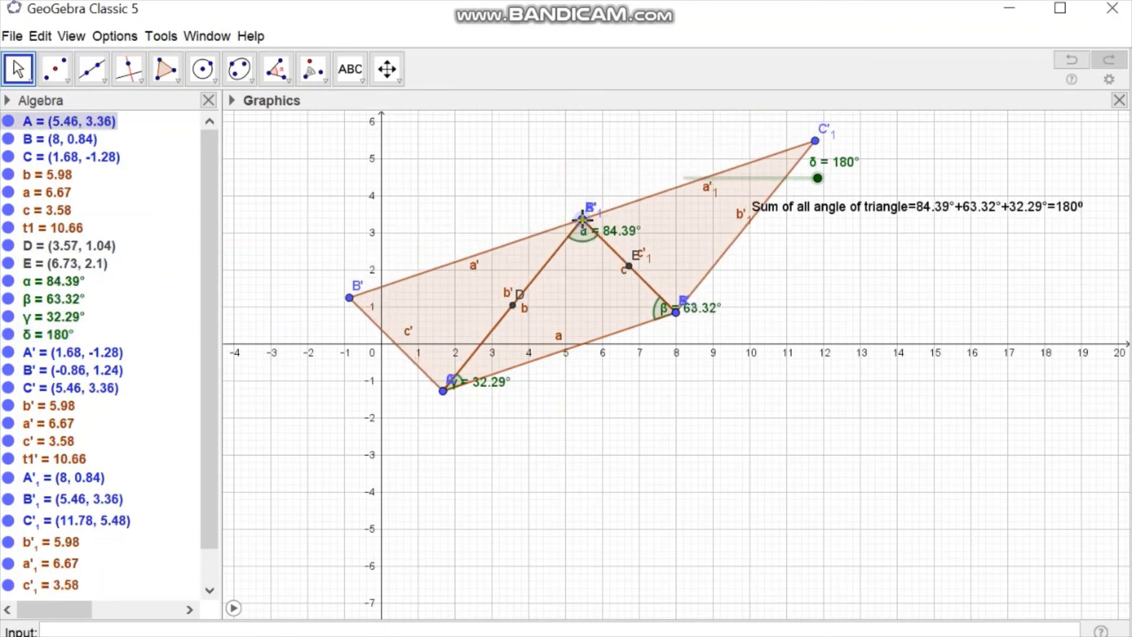
Step: Reposition the β, α, γ and C'₁ labels, move vertex B, and shift the text upper left
{"action": "left_click_drag", "start_coordinate": [667, 326], "coordinate": [733, 405]}
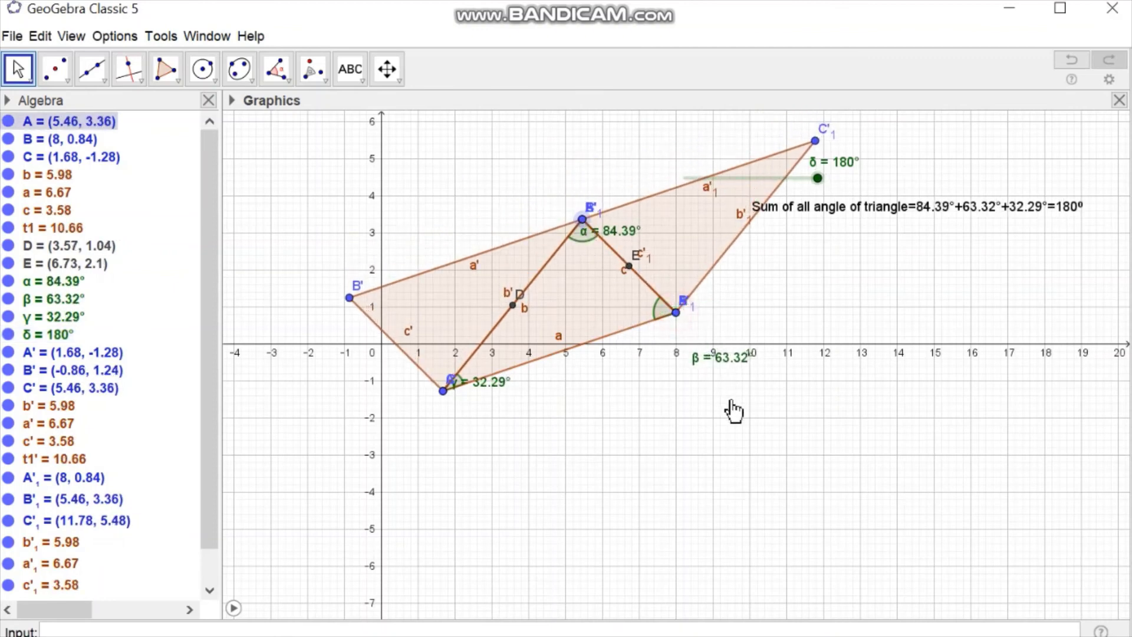
{"action": "left_click_drag", "start_coordinate": [676, 313], "coordinate": [725, 382]}
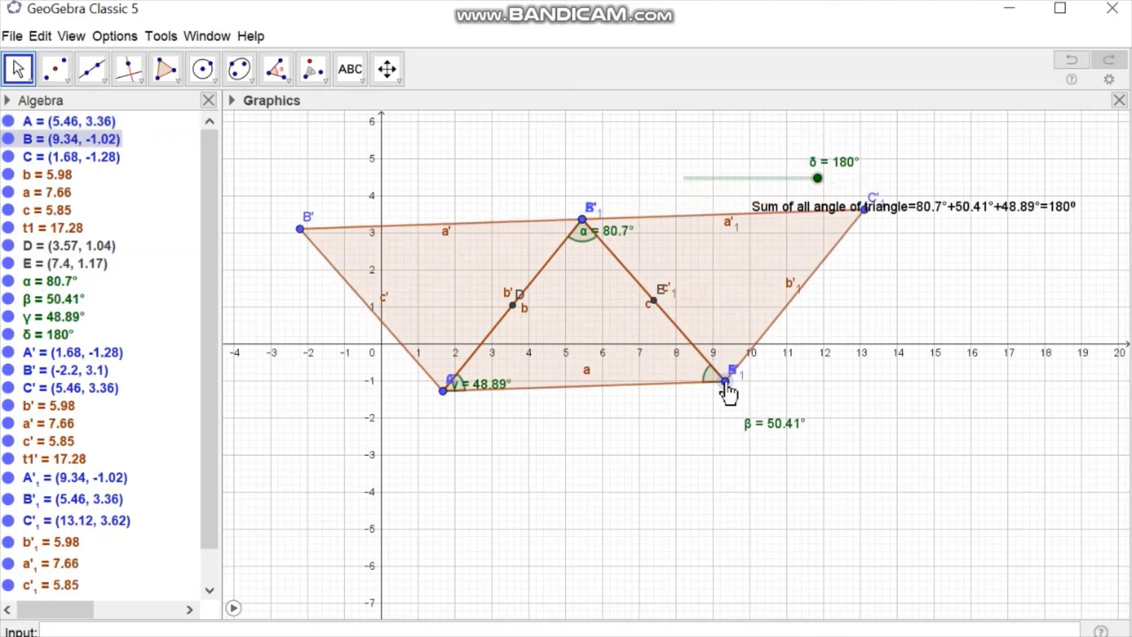
{"action": "left_click_drag", "start_coordinate": [601, 236], "coordinate": [656, 262]}
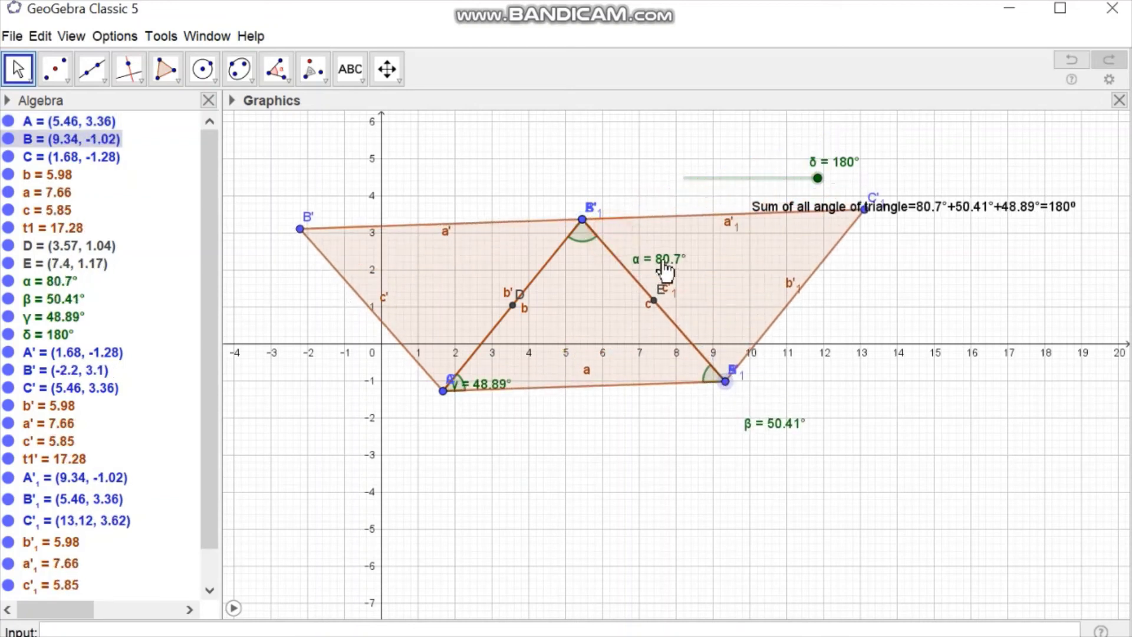
{"action": "left_click_drag", "start_coordinate": [488, 398], "coordinate": [502, 423]}
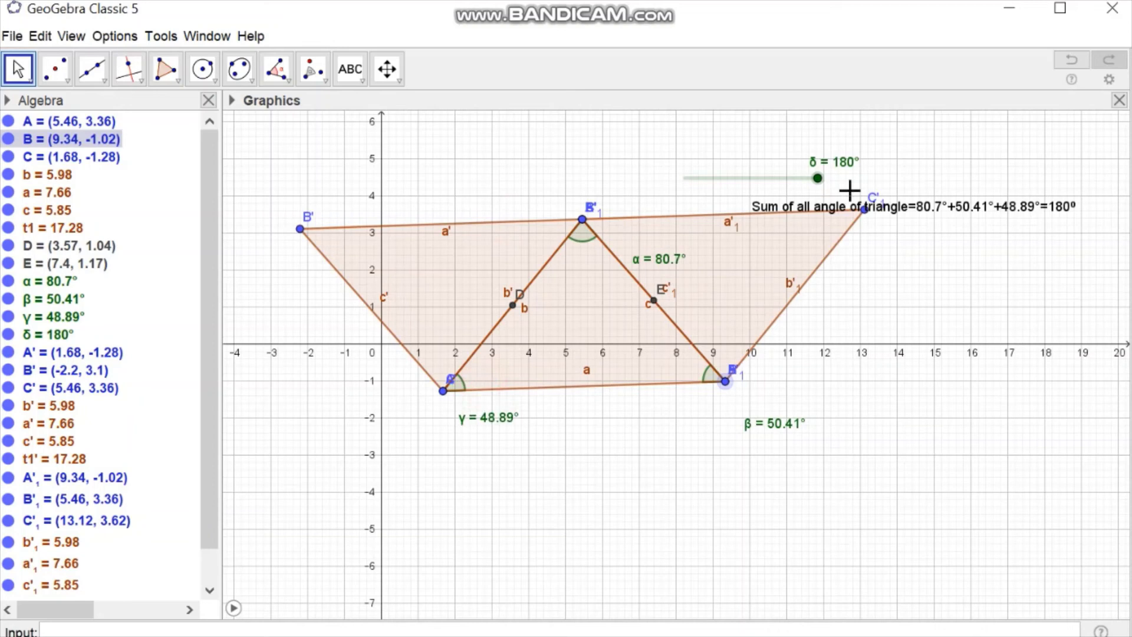
{"action": "left_click_drag", "start_coordinate": [872, 215], "coordinate": [815, 205]}
{"action": "left_click_drag", "start_coordinate": [884, 210], "coordinate": [531, 156]}
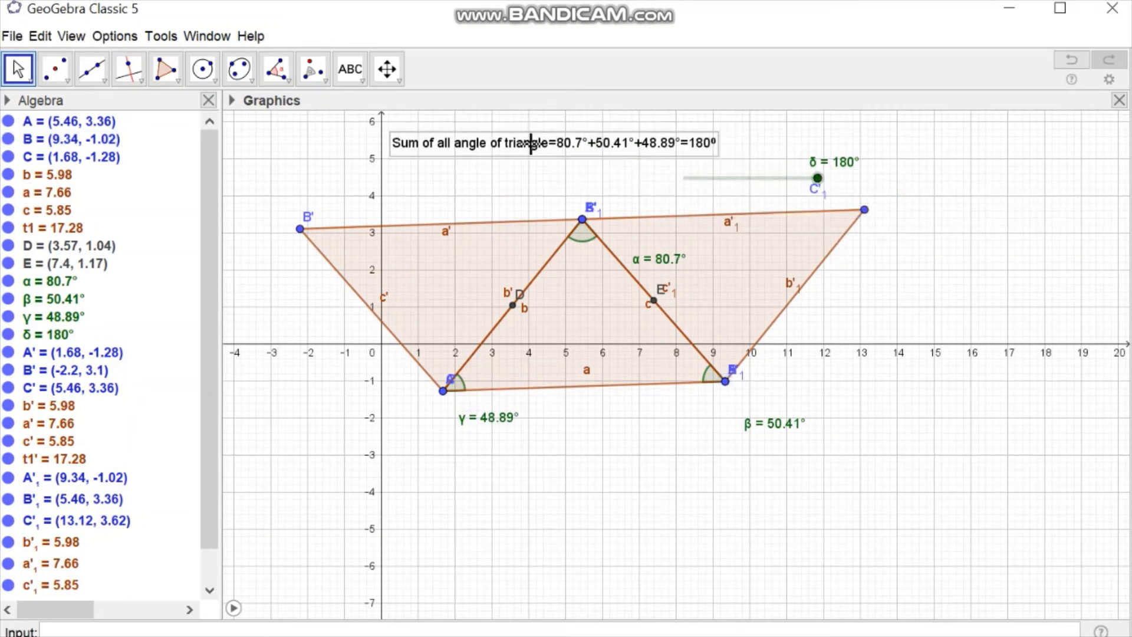
Step: Swing δ away and back to 180°, then drag A to (7.5, 2.32); the sum stays 180°
{"action": "left_click", "coordinate": [818, 181]}
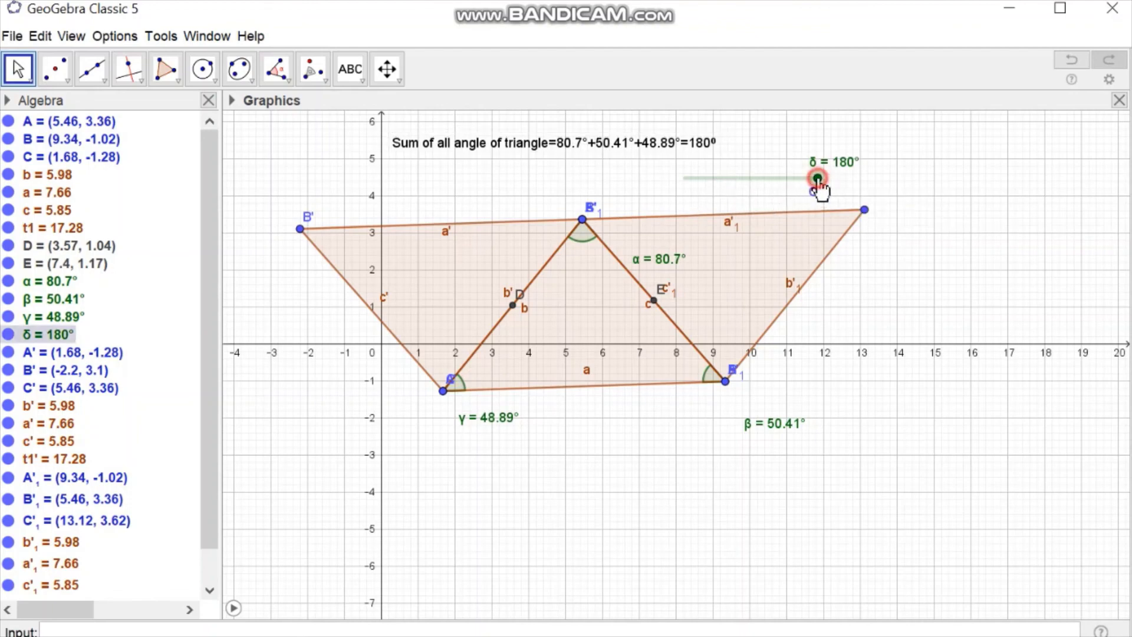
{"action": "mouse_move", "coordinate": [817, 180]}
{"action": "left_mouse_down"}
{"action": "mouse_move", "coordinate": [696, 181]}
{"action": "mouse_move", "coordinate": [815, 226]}
{"action": "mouse_move", "coordinate": [683, 204]}
{"action": "mouse_move", "coordinate": [832, 199]}
{"action": "left_mouse_up"}
{"action": "mouse_move", "coordinate": [583, 229]}
{"action": "left_mouse_down"}
{"action": "mouse_move", "coordinate": [543, 232]}
{"action": "mouse_move", "coordinate": [675, 238]}
{"action": "mouse_move", "coordinate": [543, 229]}
{"action": "mouse_move", "coordinate": [637, 240]}
{"action": "mouse_move", "coordinate": [552, 256]}
{"action": "mouse_move", "coordinate": [510, 239]}
{"action": "mouse_move", "coordinate": [663, 264]}
{"action": "mouse_move", "coordinate": [542, 276]}
{"action": "mouse_move", "coordinate": [586, 281]}
{"action": "mouse_move", "coordinate": [628, 269]}
{"action": "mouse_move", "coordinate": [571, 270]}
{"action": "mouse_move", "coordinate": [470, 244]}
{"action": "mouse_move", "coordinate": [627, 290]}
{"action": "mouse_move", "coordinate": [662, 270]}
{"action": "left_mouse_up"}
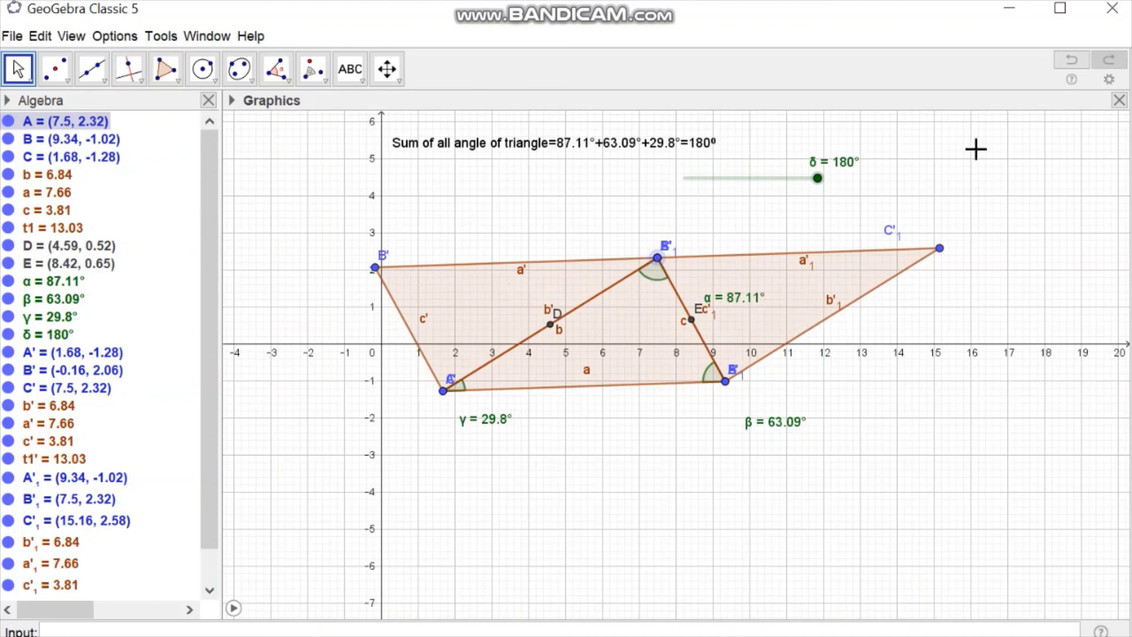